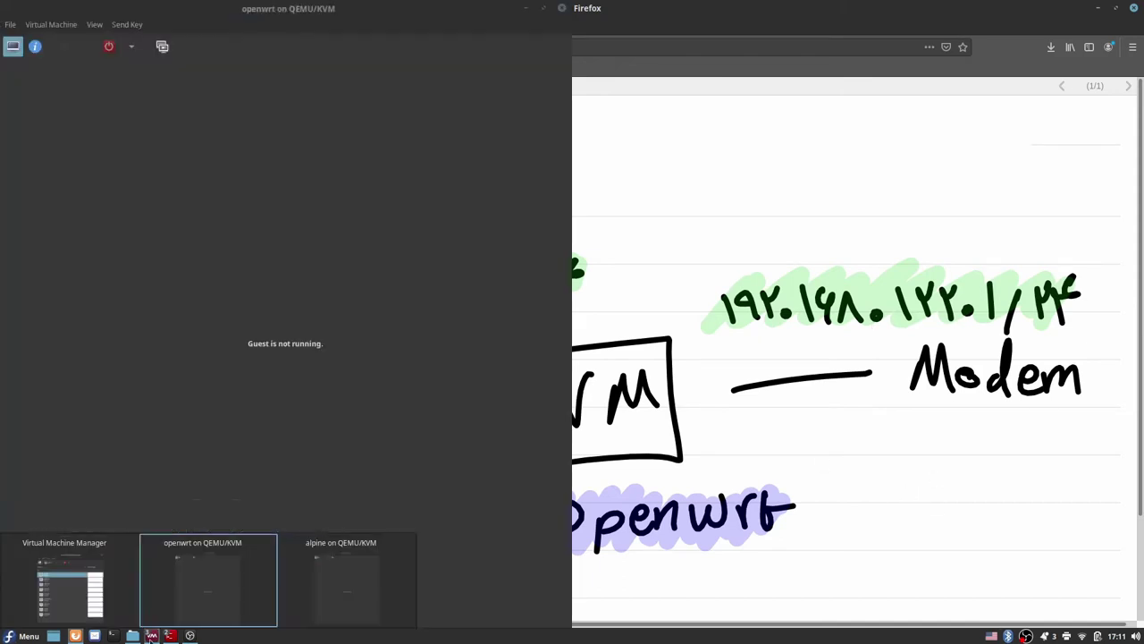
Step: Power on the openwrt VM from its console and boot the default GRUB entry
left_click(166, 611)
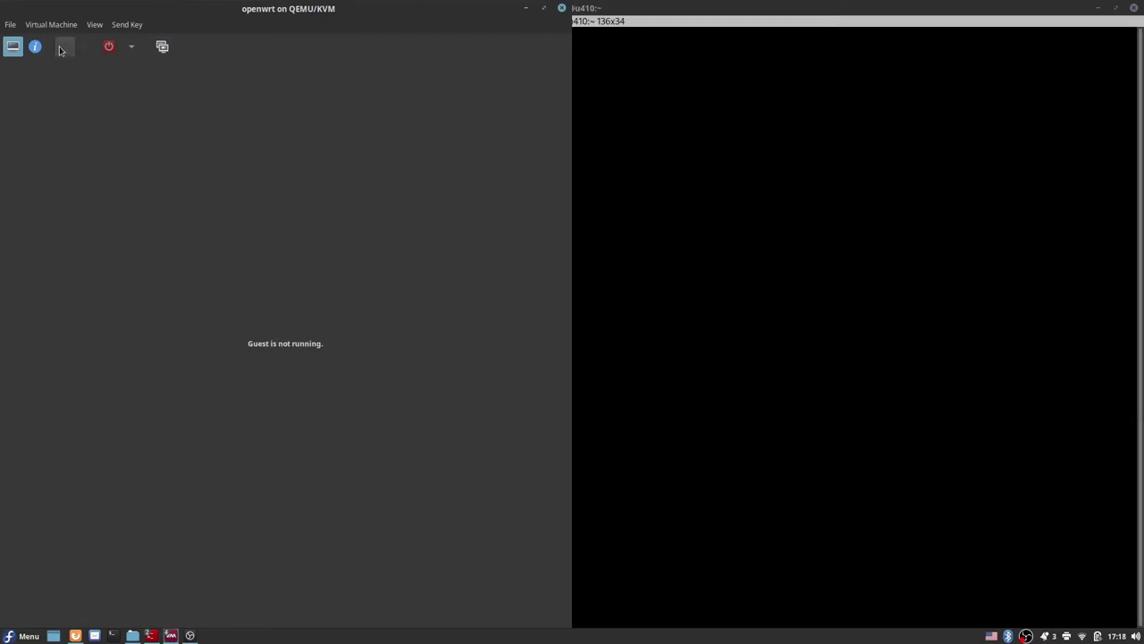
left_click(62, 48)
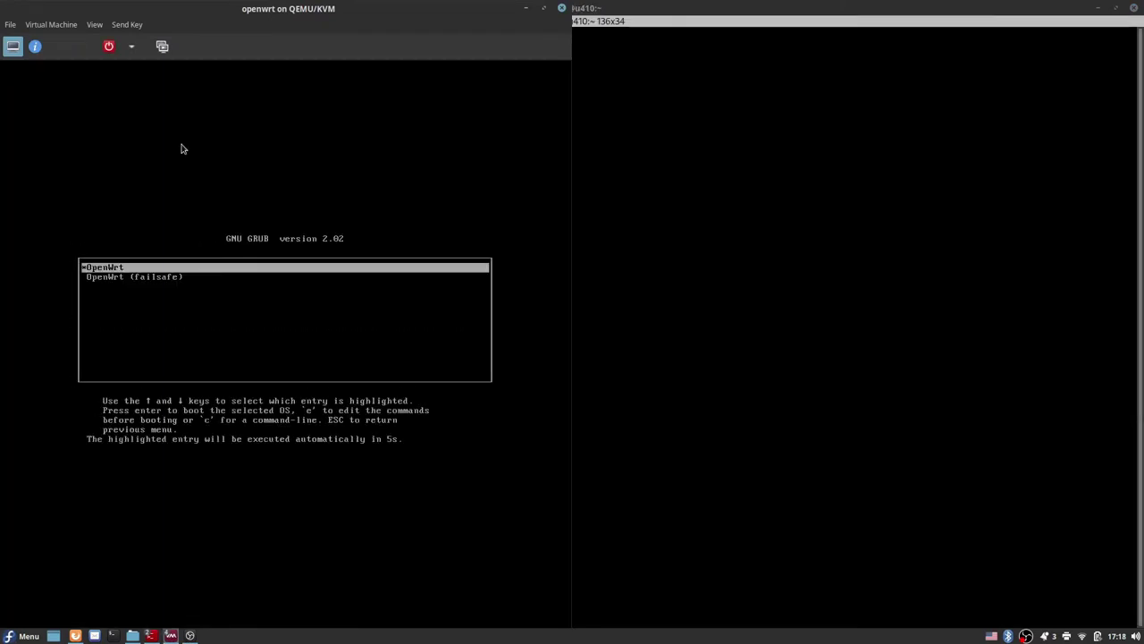
key("Return")
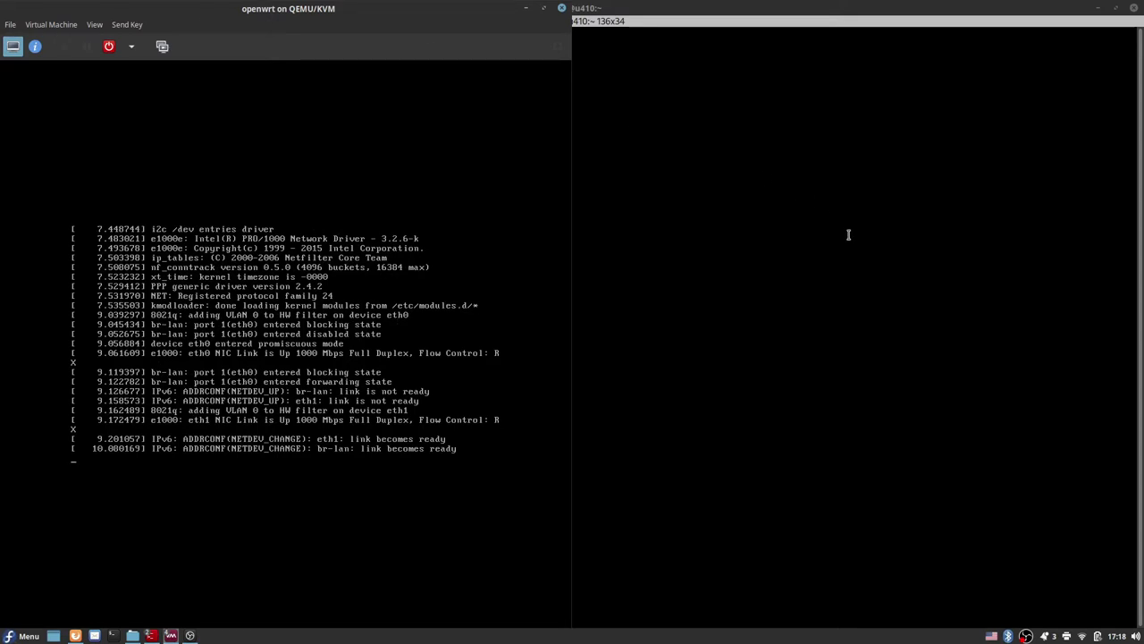
Step: Ping 192.168.1.1 from the maximized terminal until 2 of 2 replies return, then go back to Firefox
key("super+Up")
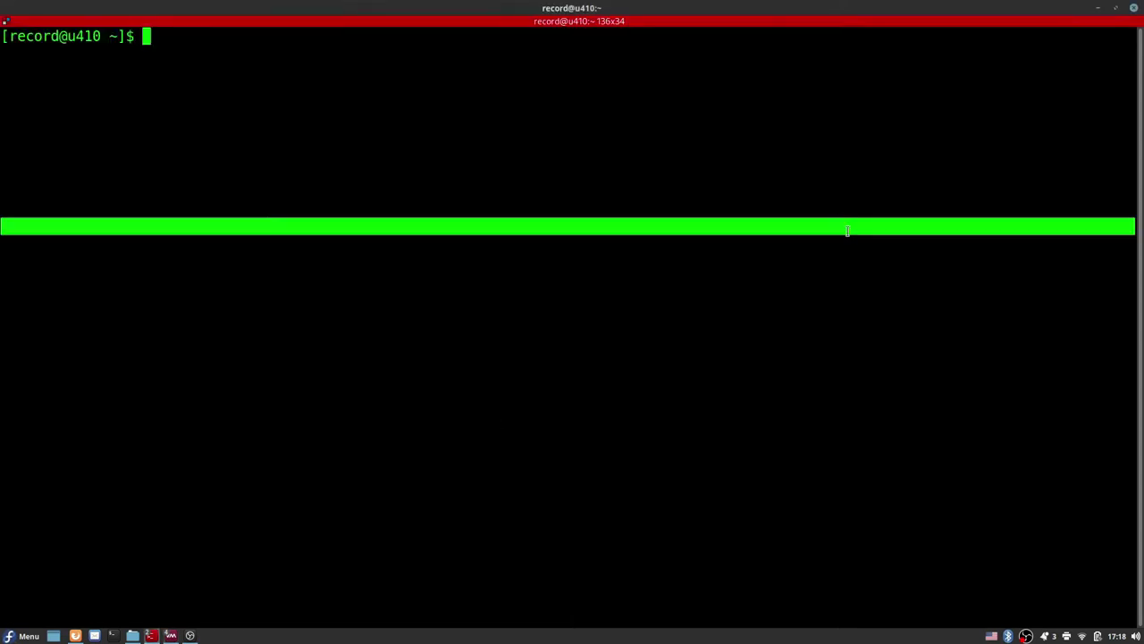
type("ping 192.1")
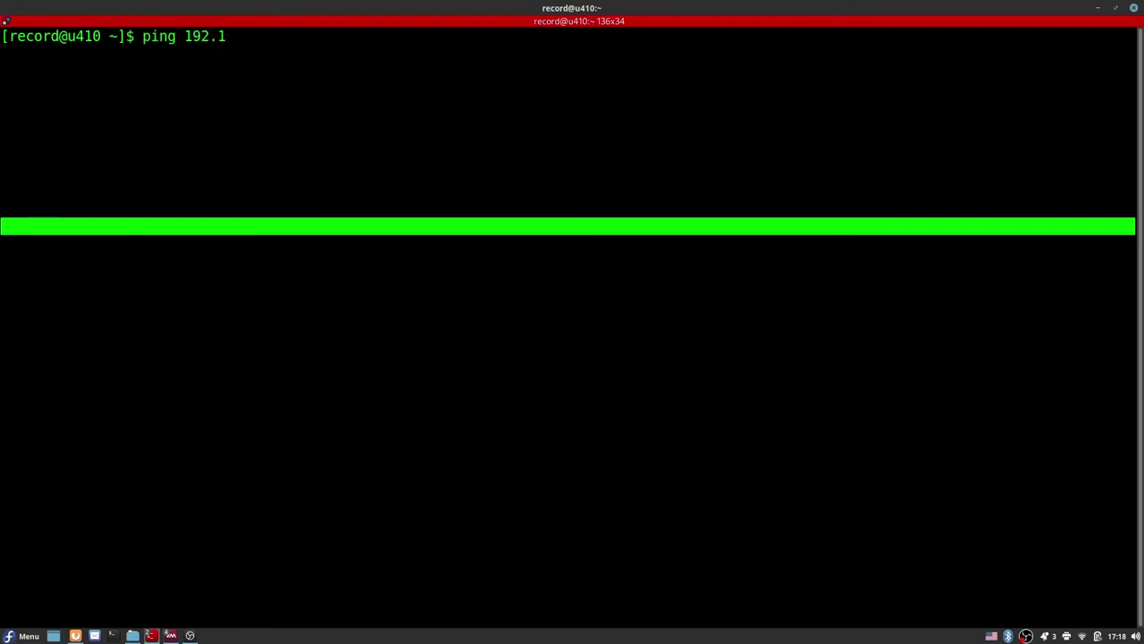
type("68.1.1")
key("Return")
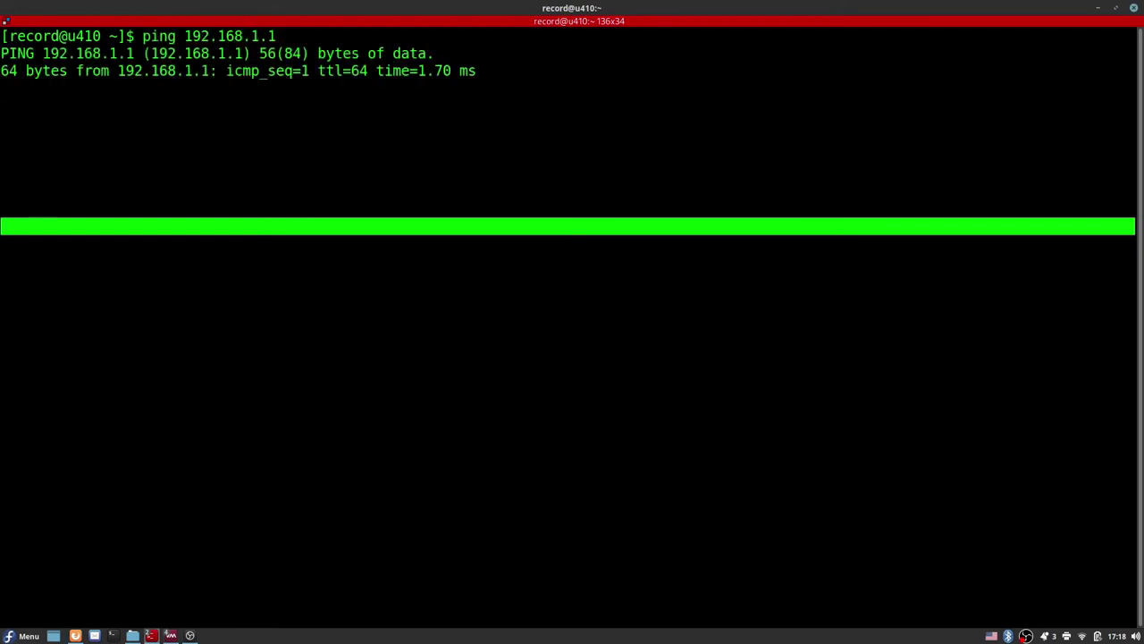
key("ctrl+c")
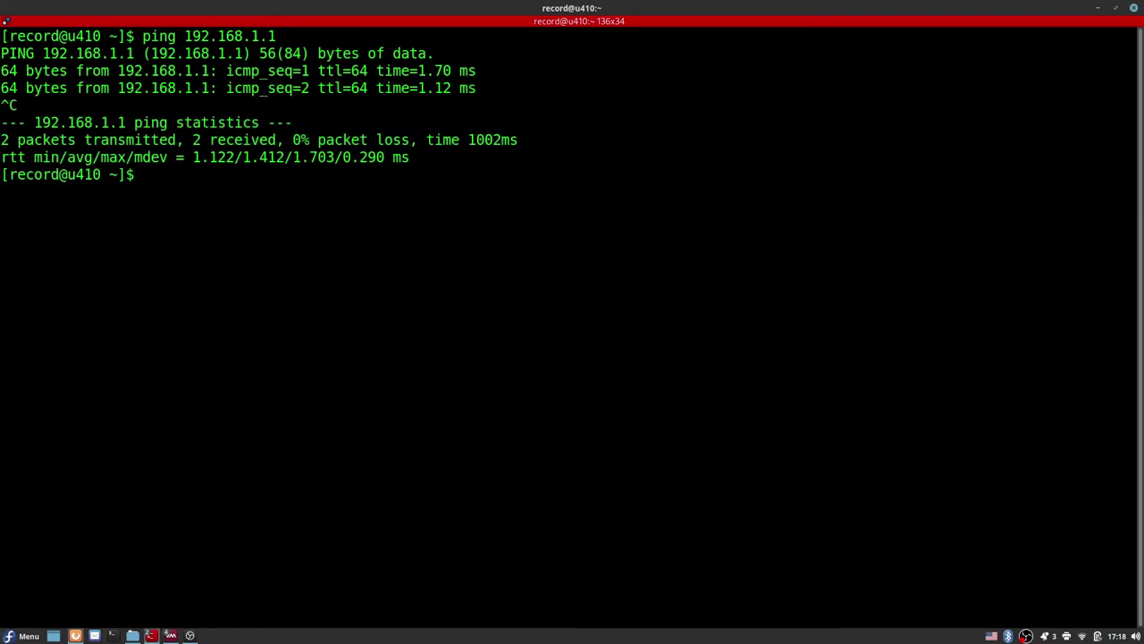
left_click(75, 634)
left_click(166, 47)
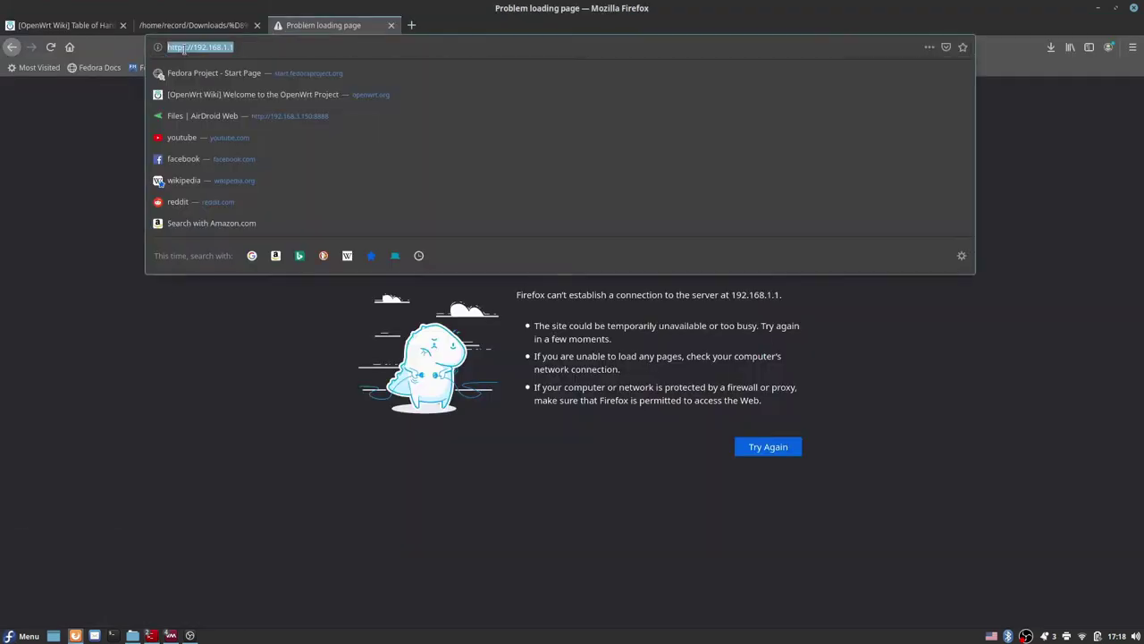
left_click(191, 46)
key("BackSpace")
key("BackSpace")
key("Return")
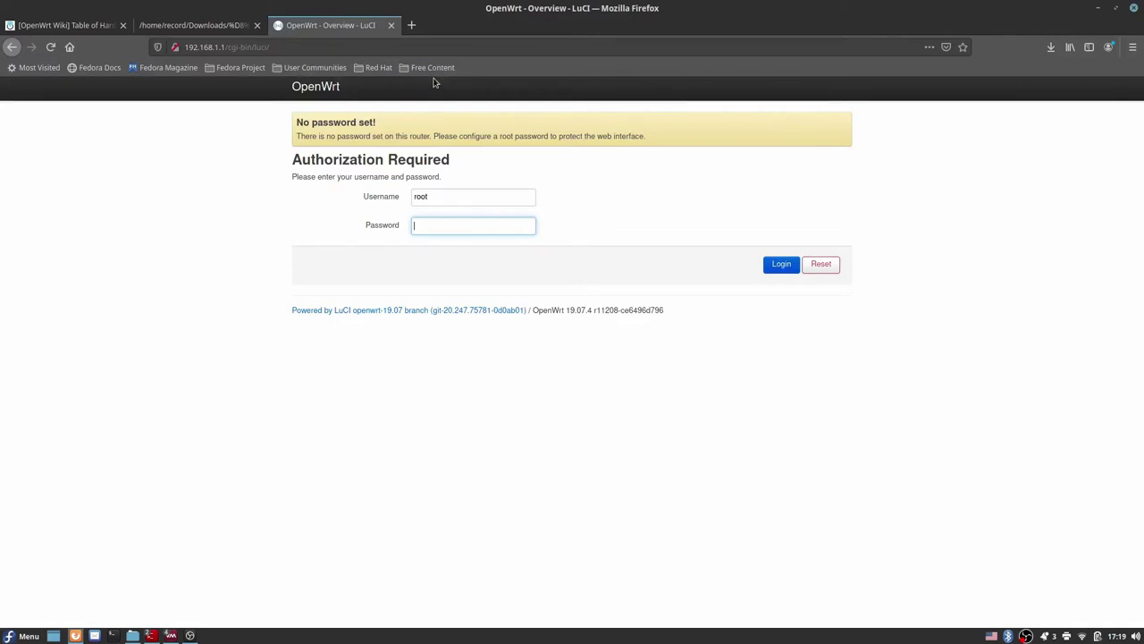
key("Return")
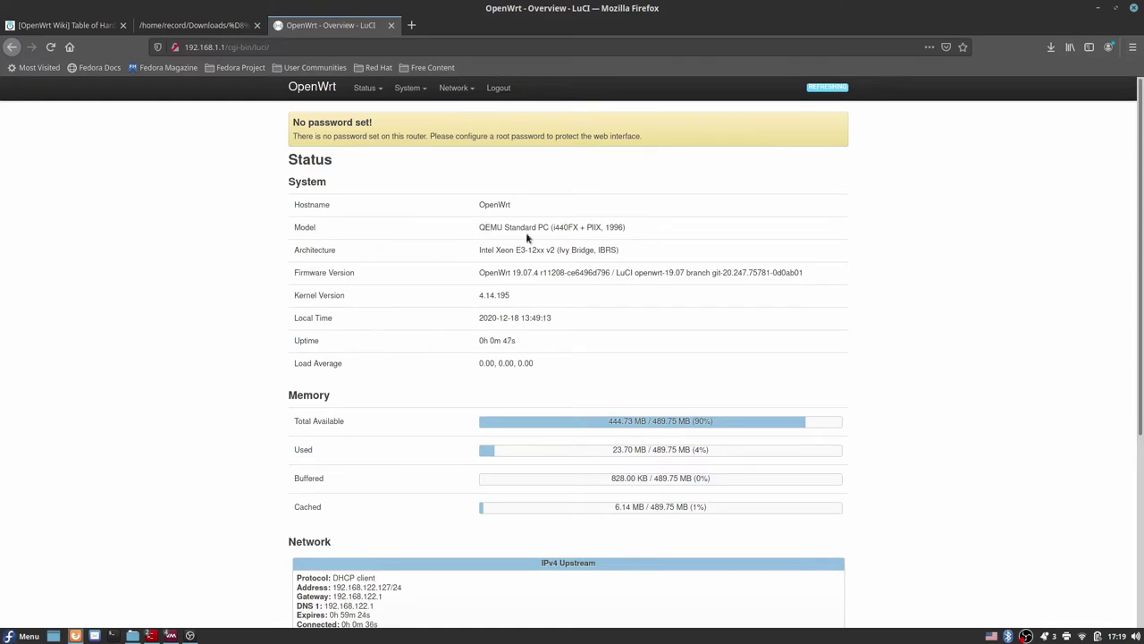
Step: Scroll the Status overview down to the empty DHCP lease tables and bring up the System menu
scroll(512, 248, "down", 1)
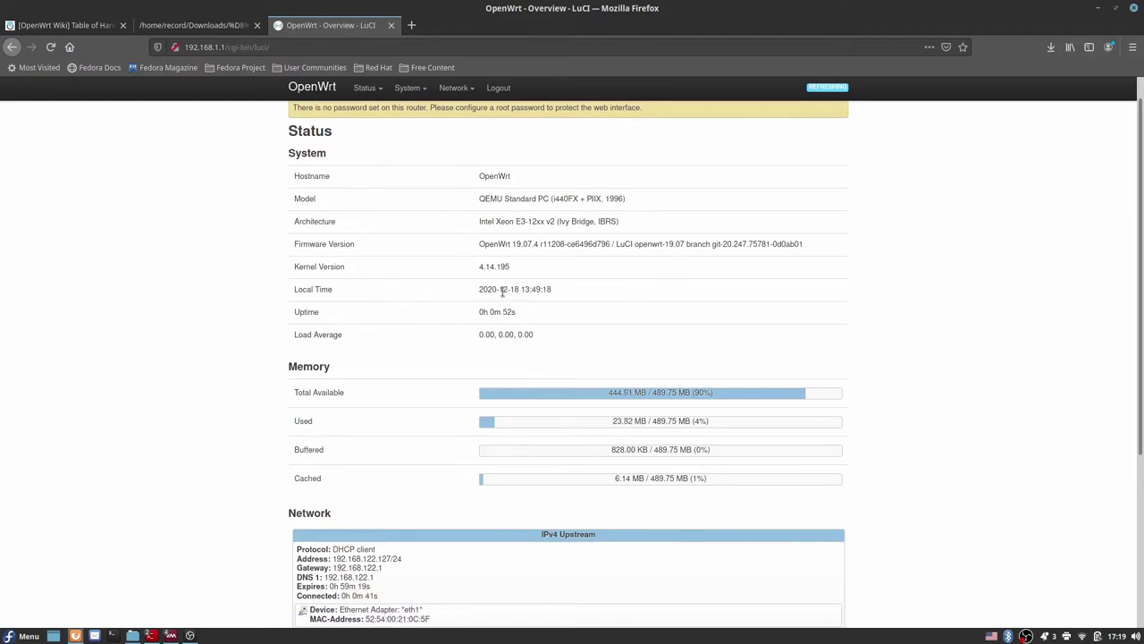
scroll(582, 355, "down", 2)
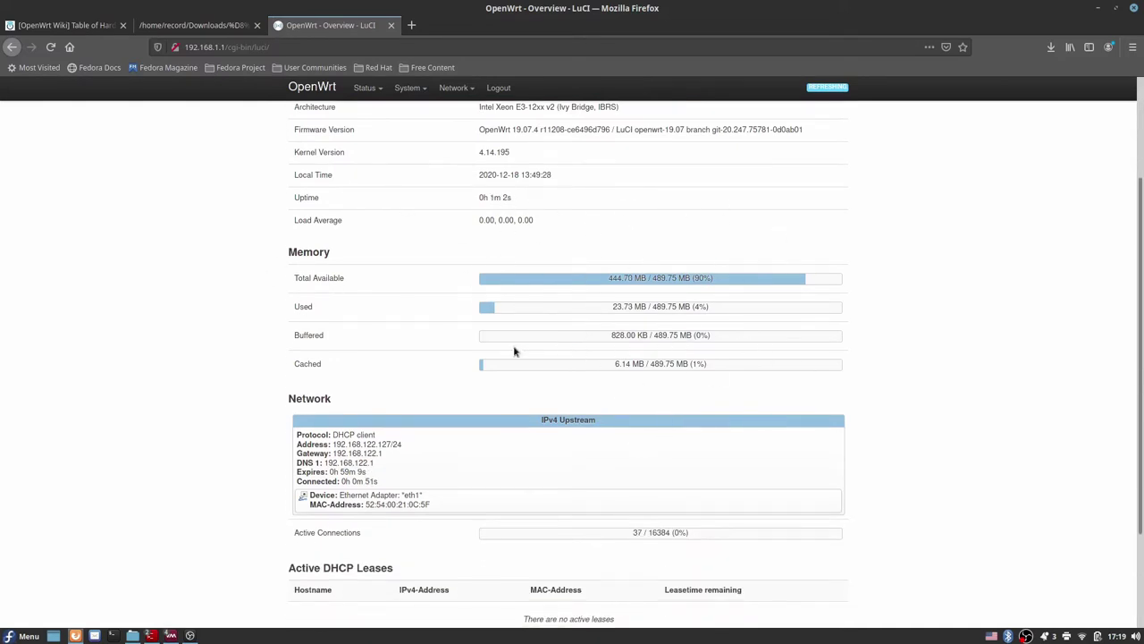
scroll(610, 332, "down", 3)
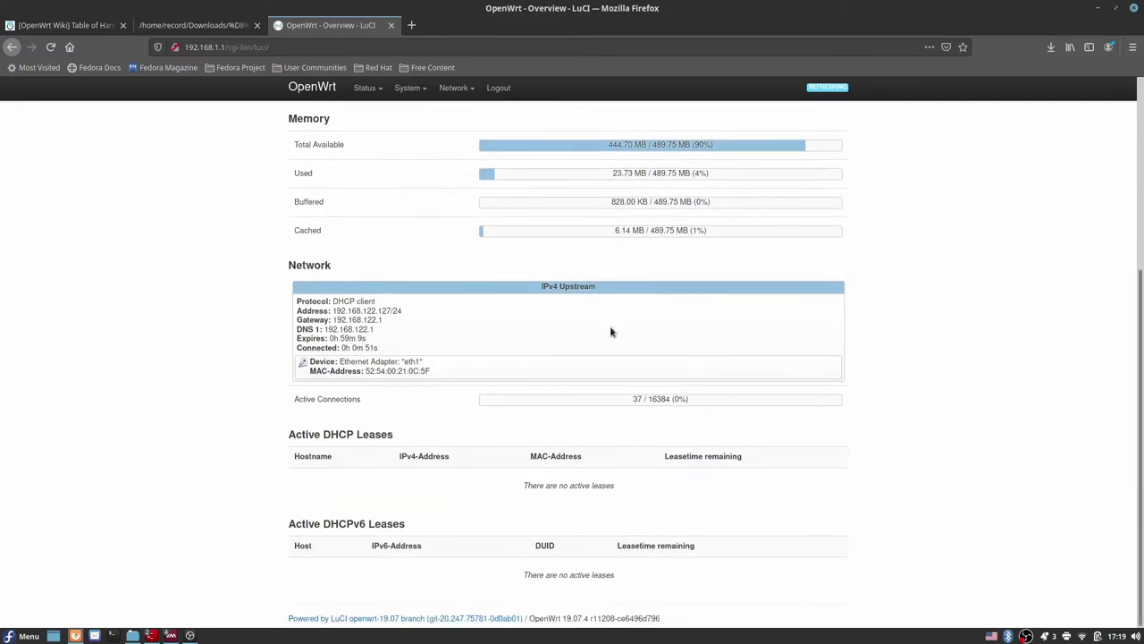
scroll(611, 332, "up", 1)
scroll(754, 368, "down", 1)
scroll(238, 327, "up", 4)
scroll(493, 378, "down", 4)
mouse_move(375, 90)
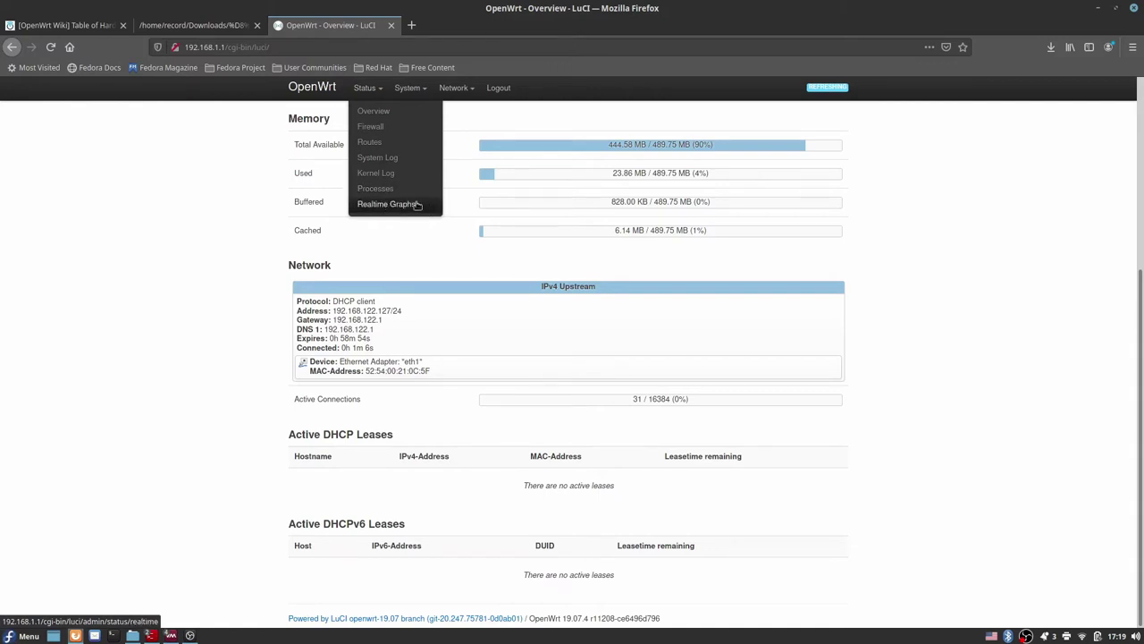
mouse_move(424, 97)
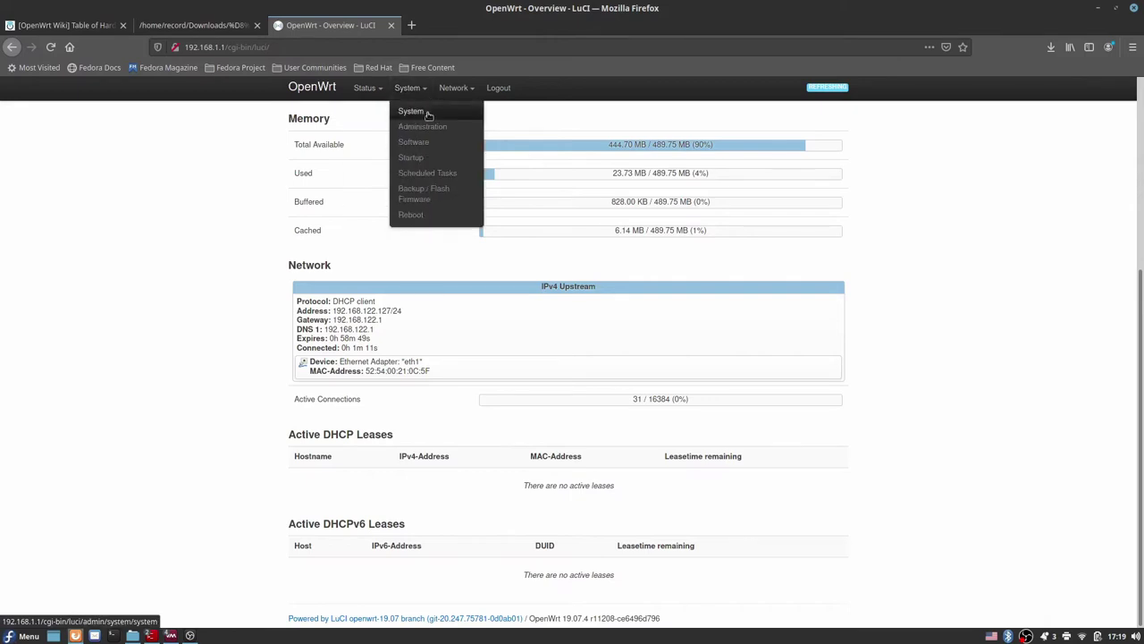
Step: Open the System > Administration router password page
left_click(428, 115)
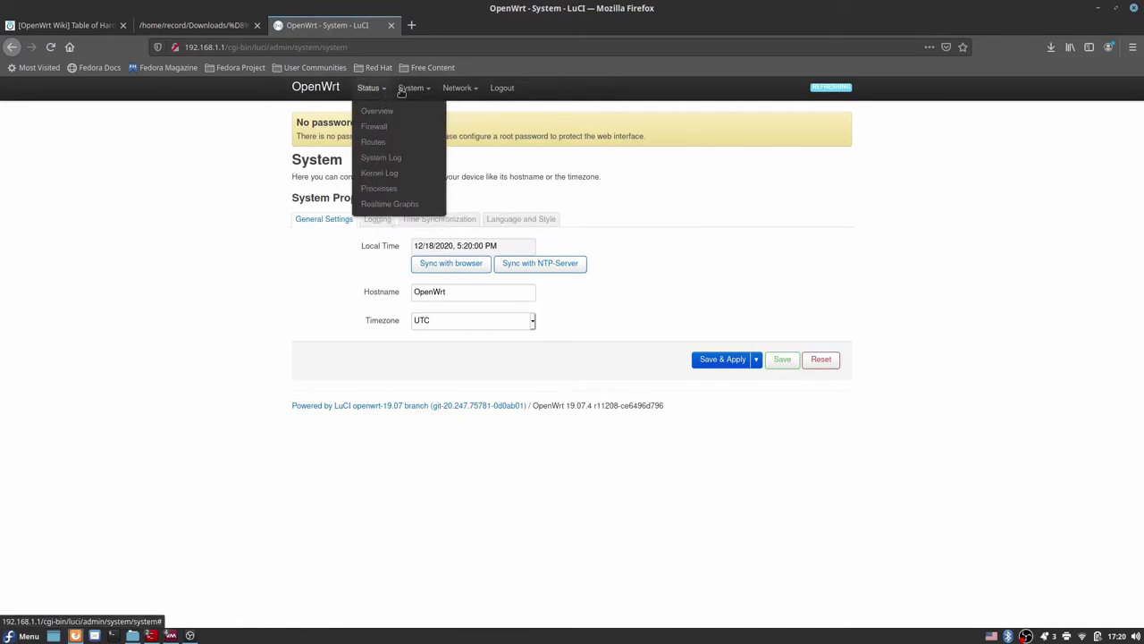
mouse_move(413, 92)
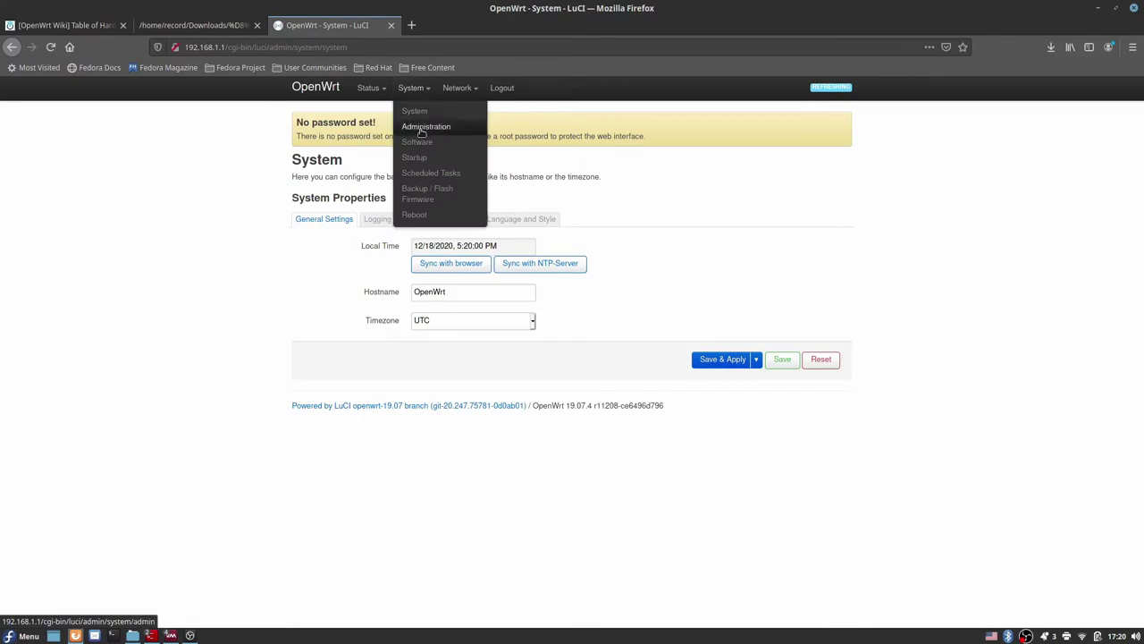
left_click(422, 131)
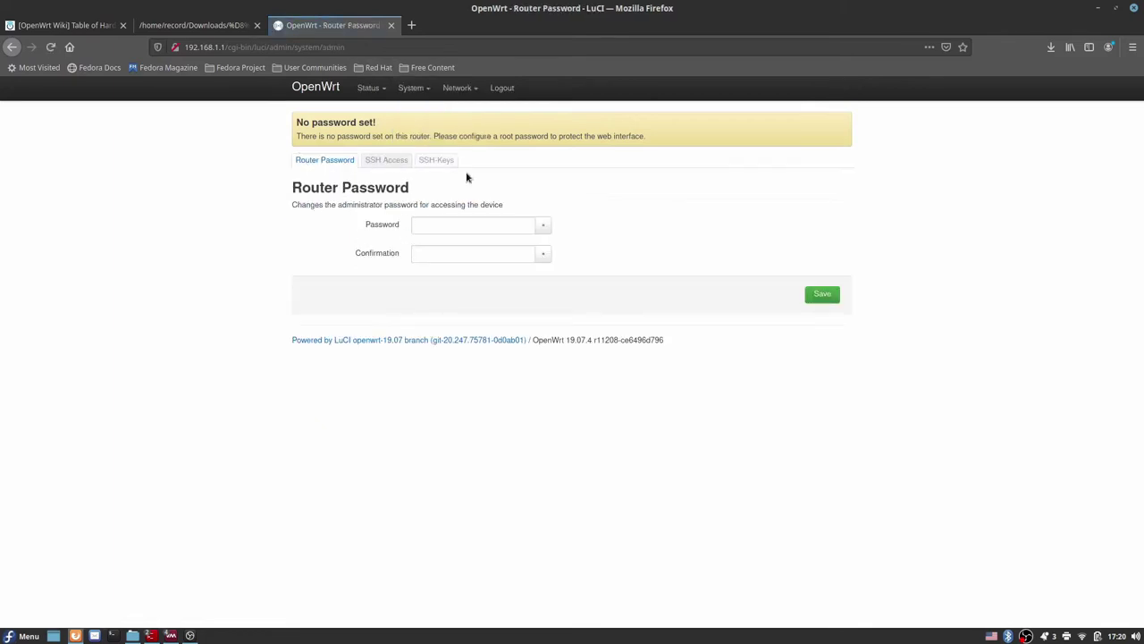
mouse_move(431, 98)
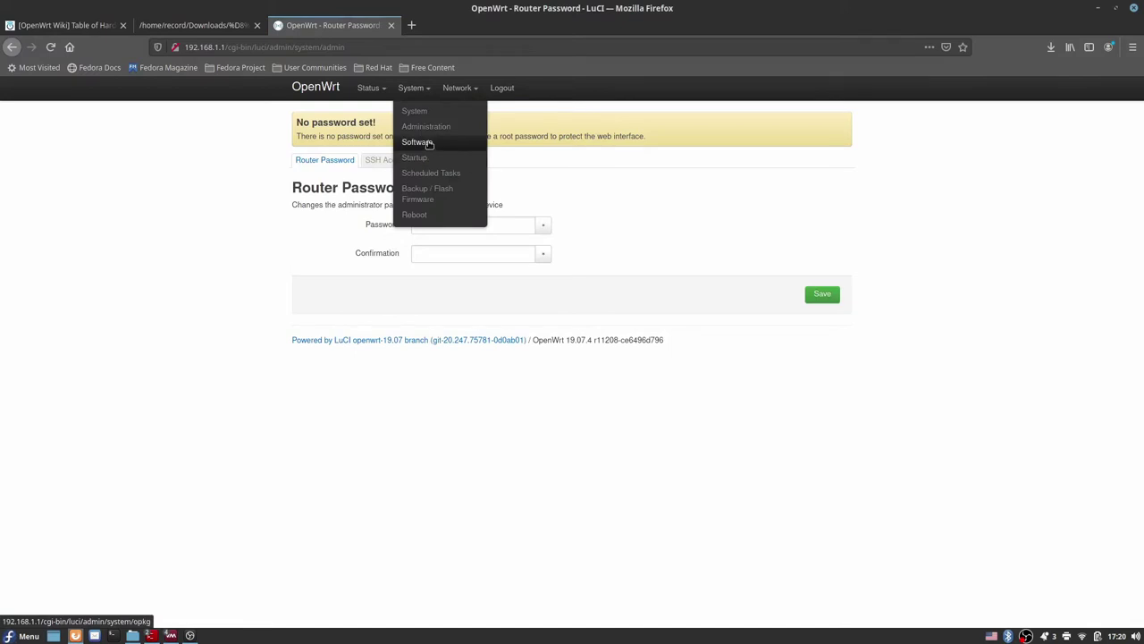
Step: Enter and confirm a new root password, save it, and reload to verify the warning is gone
left_click(500, 224)
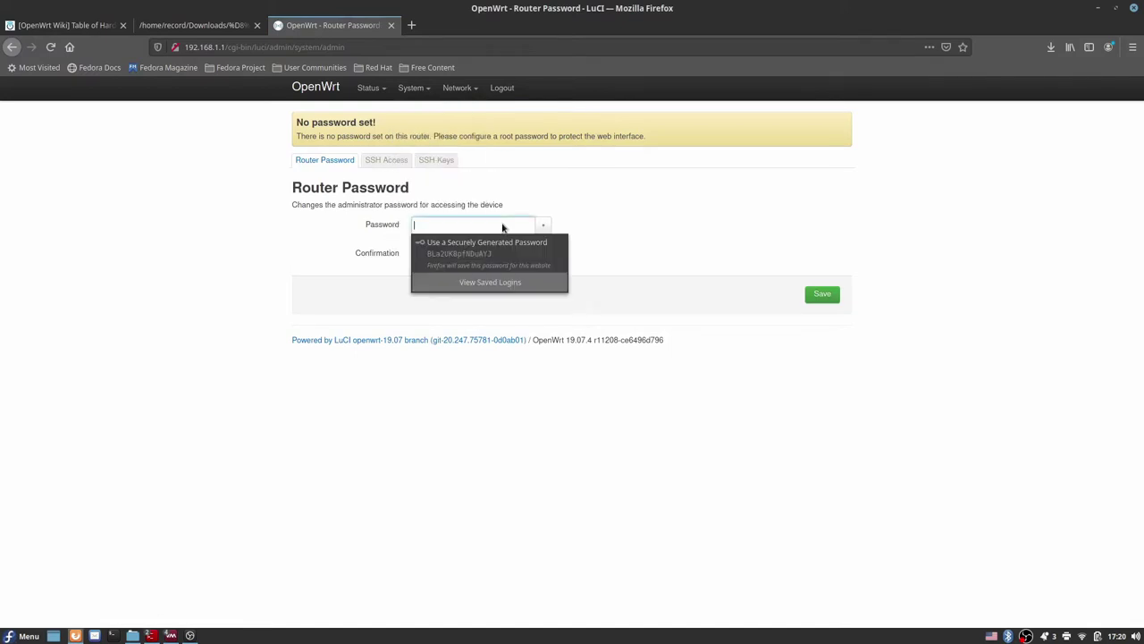
type("a")
left_click(438, 253)
type("a")
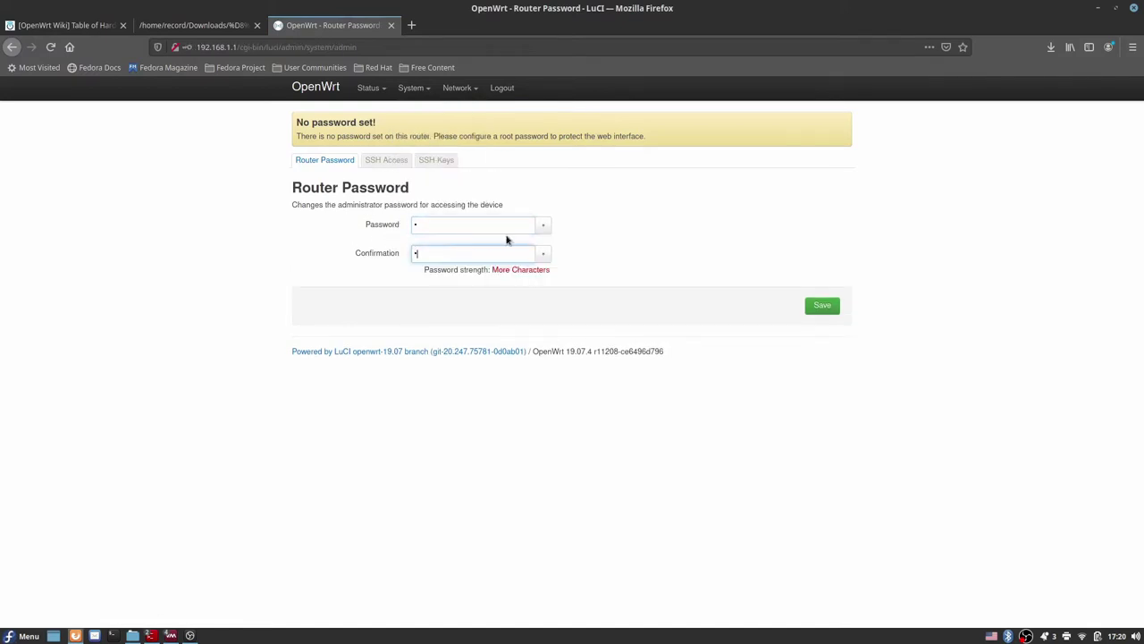
left_click(813, 306)
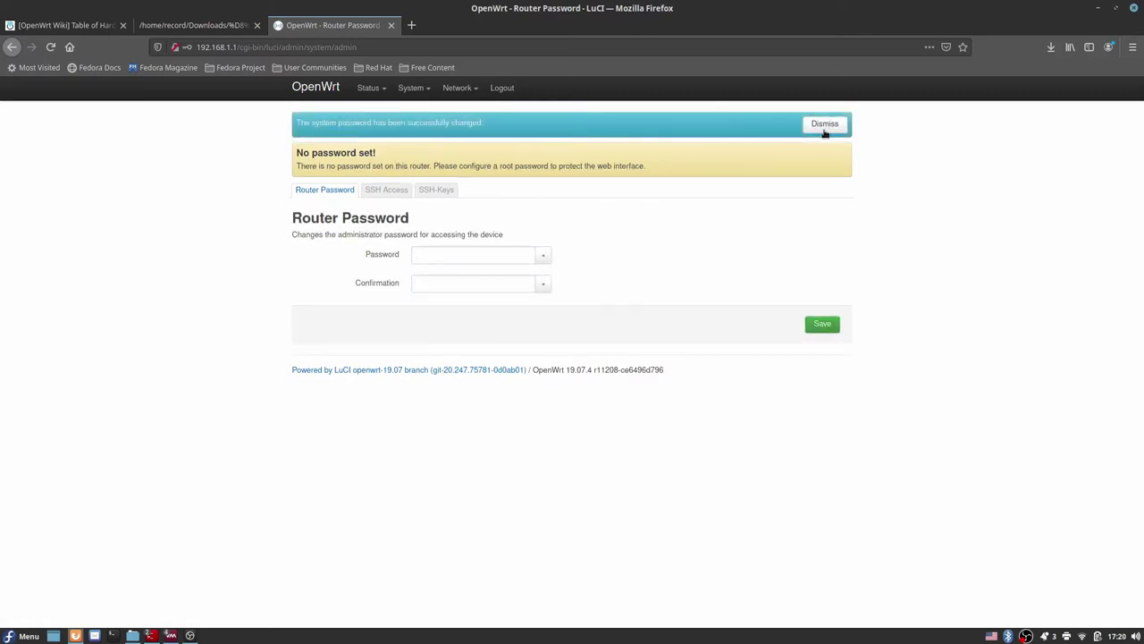
left_click(826, 129)
left_click(825, 132)
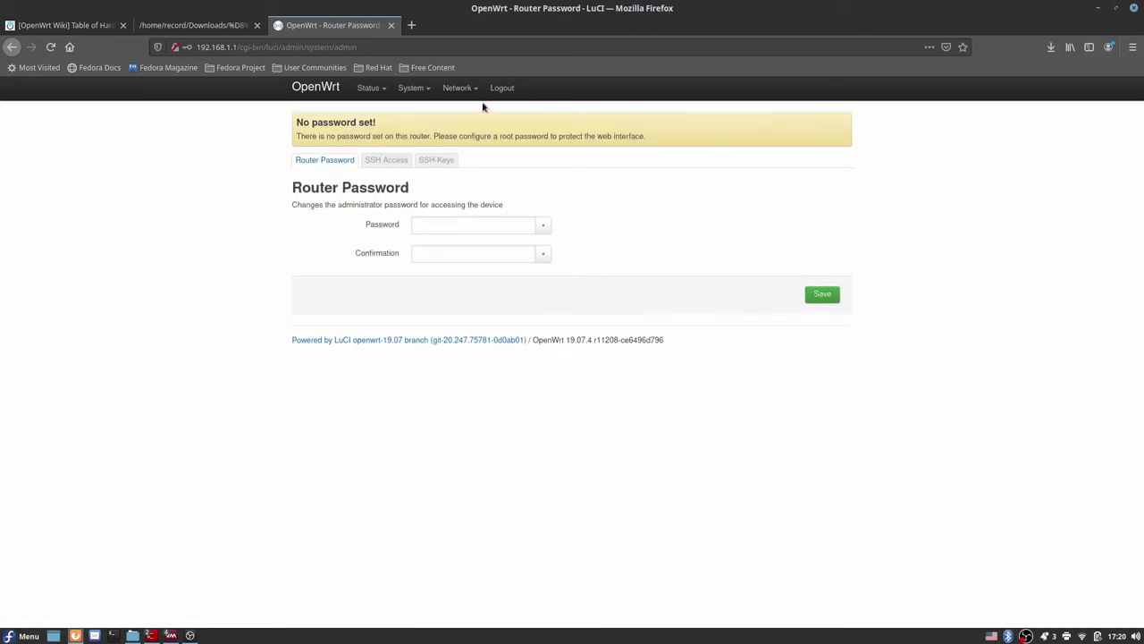
left_click(383, 49)
key("Return")
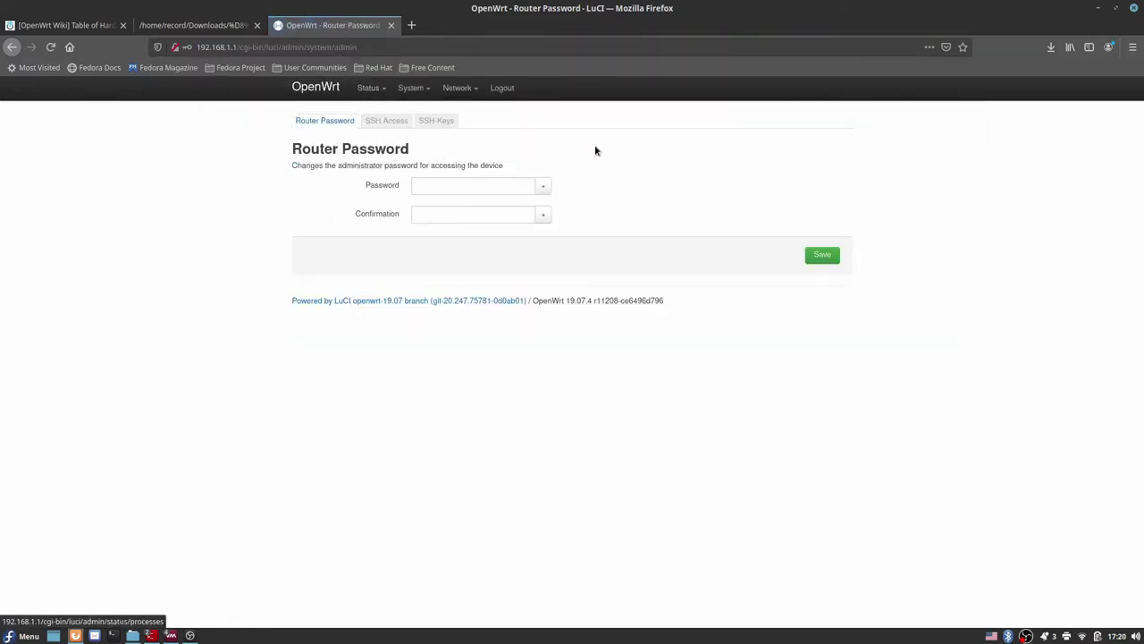
double_click(446, 120)
Step: Pass through the Software and Startup pages, then open System > Backup / Flash Firmware
mouse_move(409, 90)
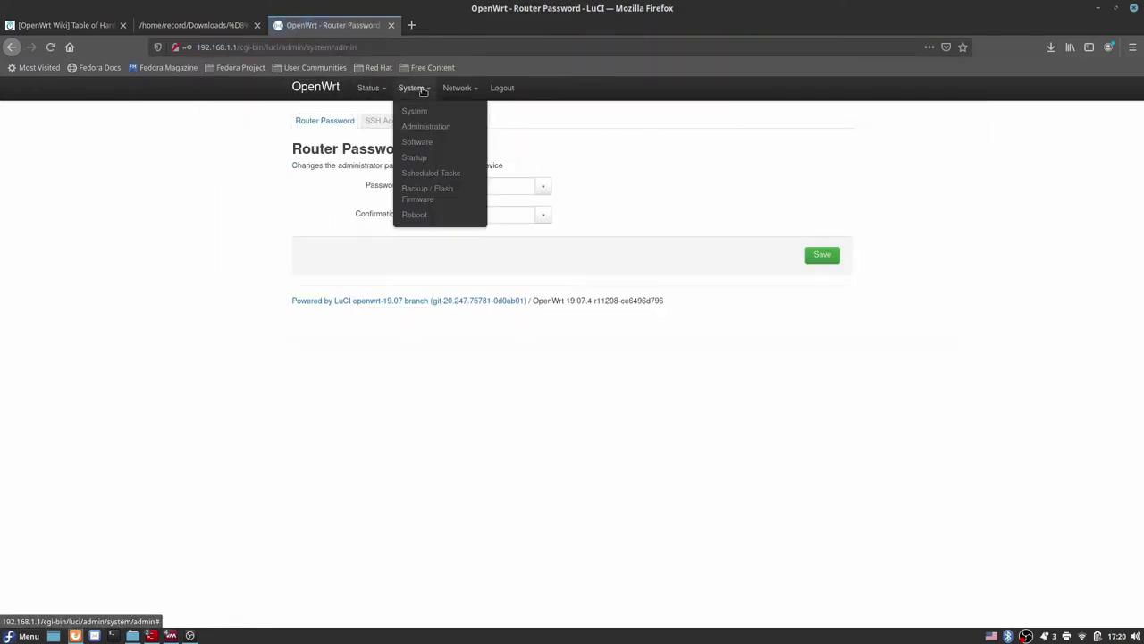
left_click(418, 142)
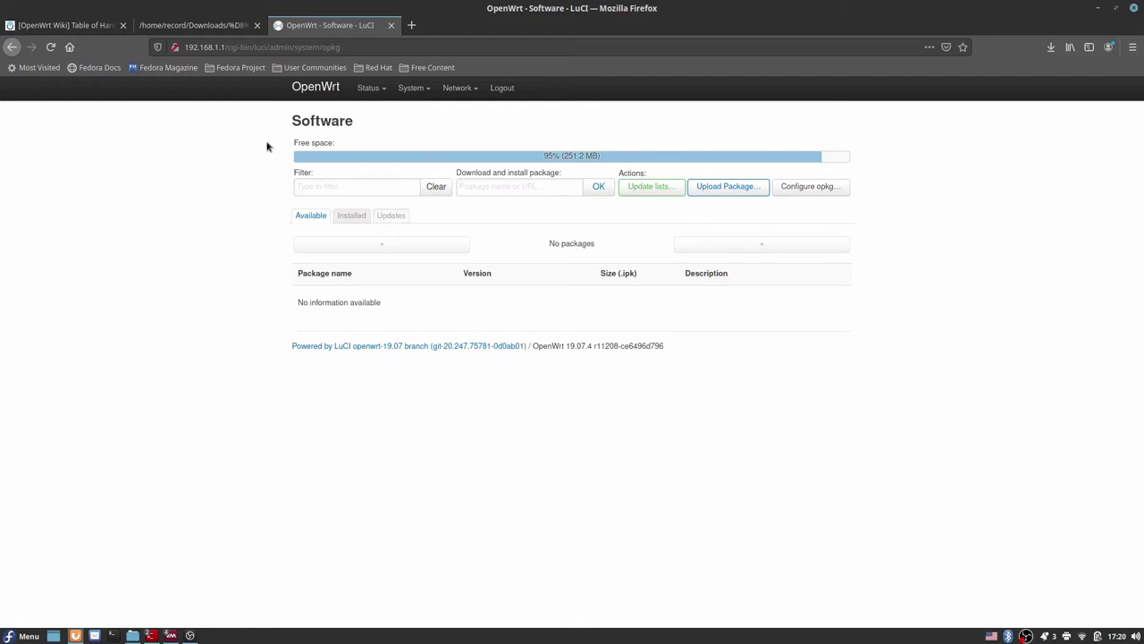
mouse_move(407, 97)
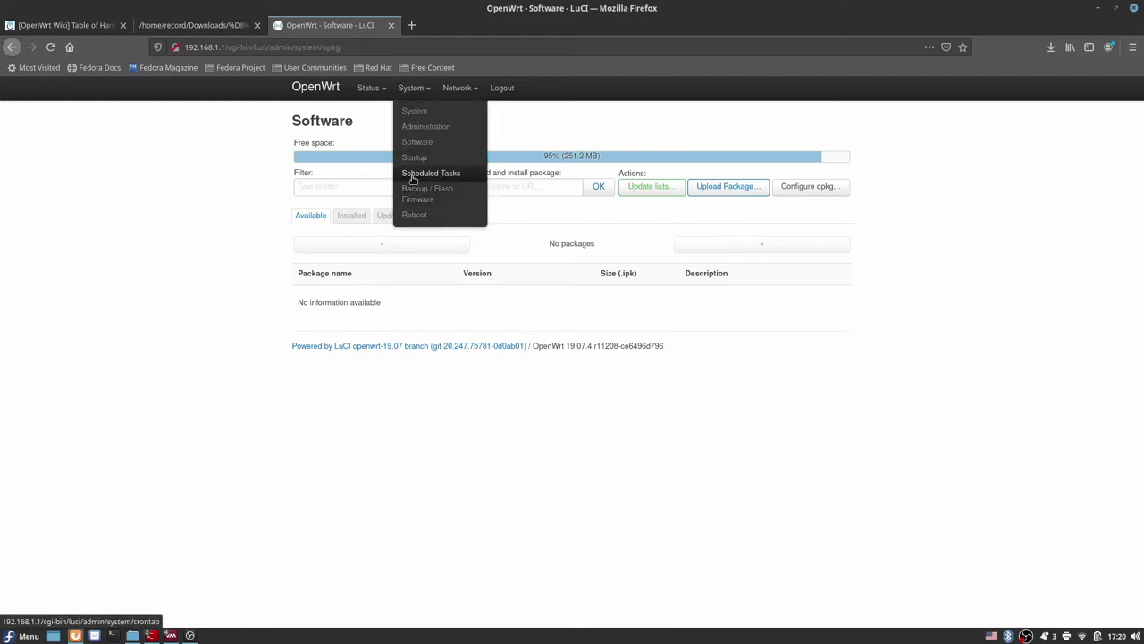
left_click(413, 159)
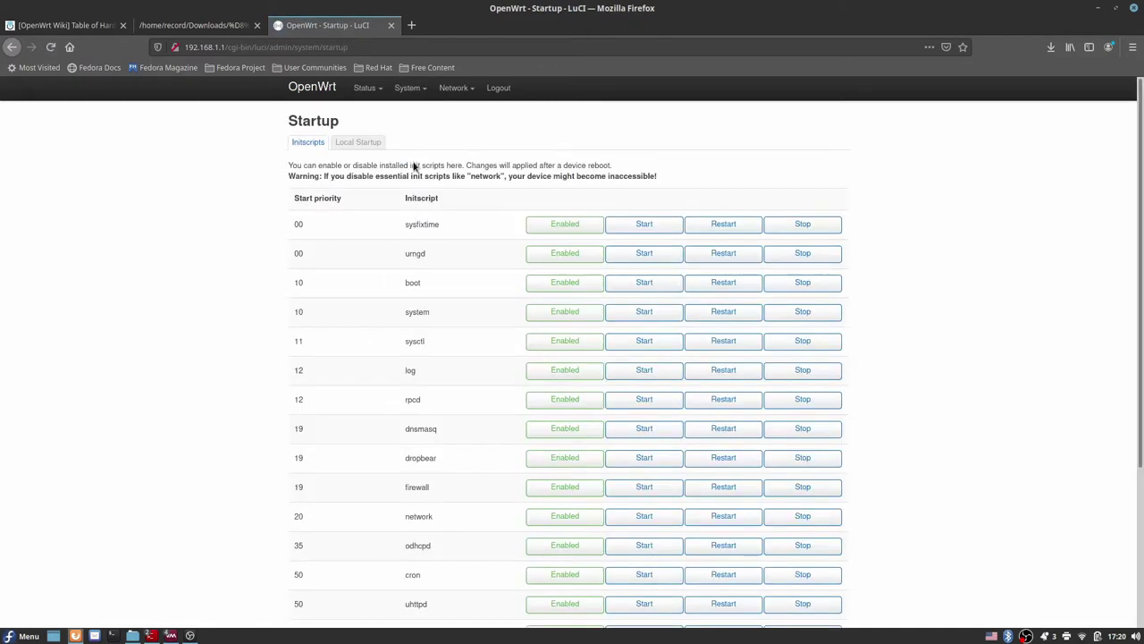
scroll(440, 176, "down", 4)
scroll(440, 177, "up", 4)
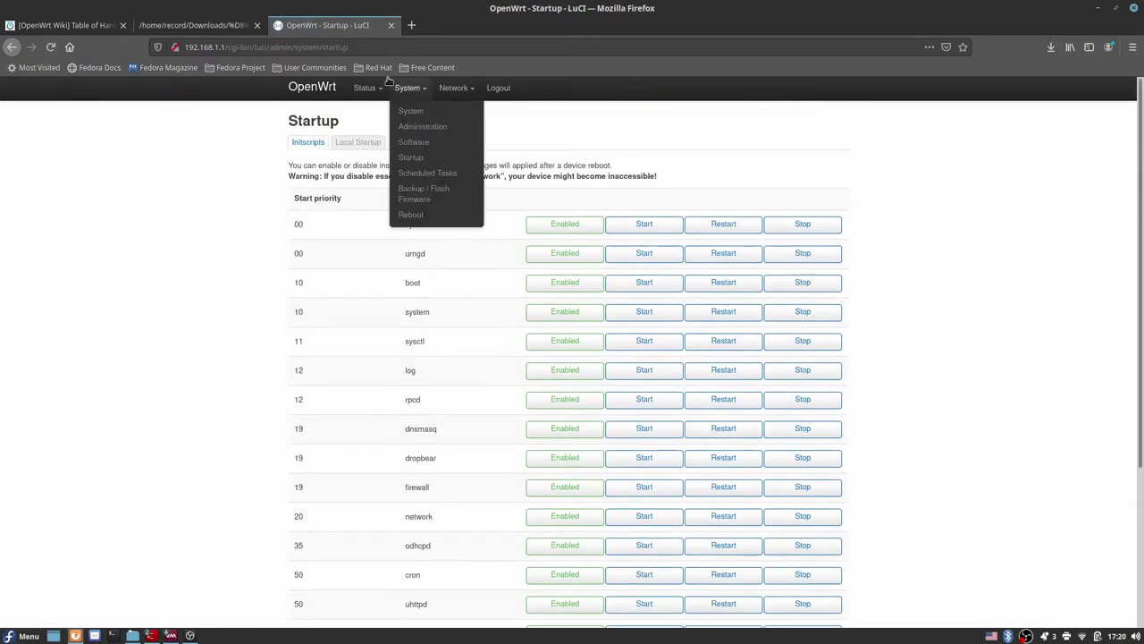
mouse_move(396, 89)
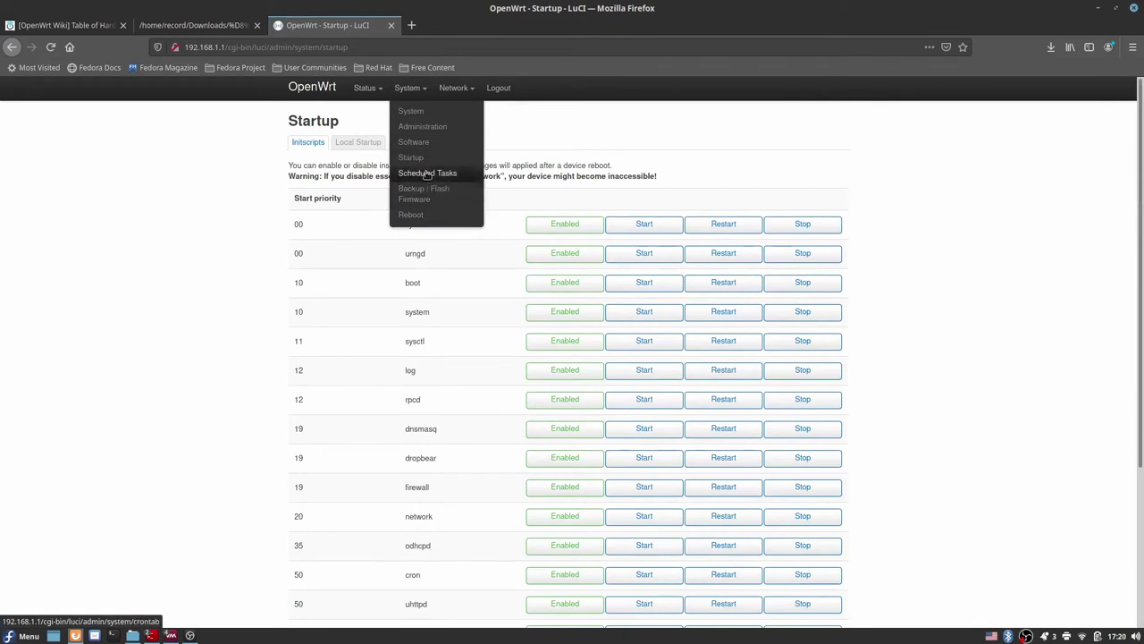
left_click(425, 196)
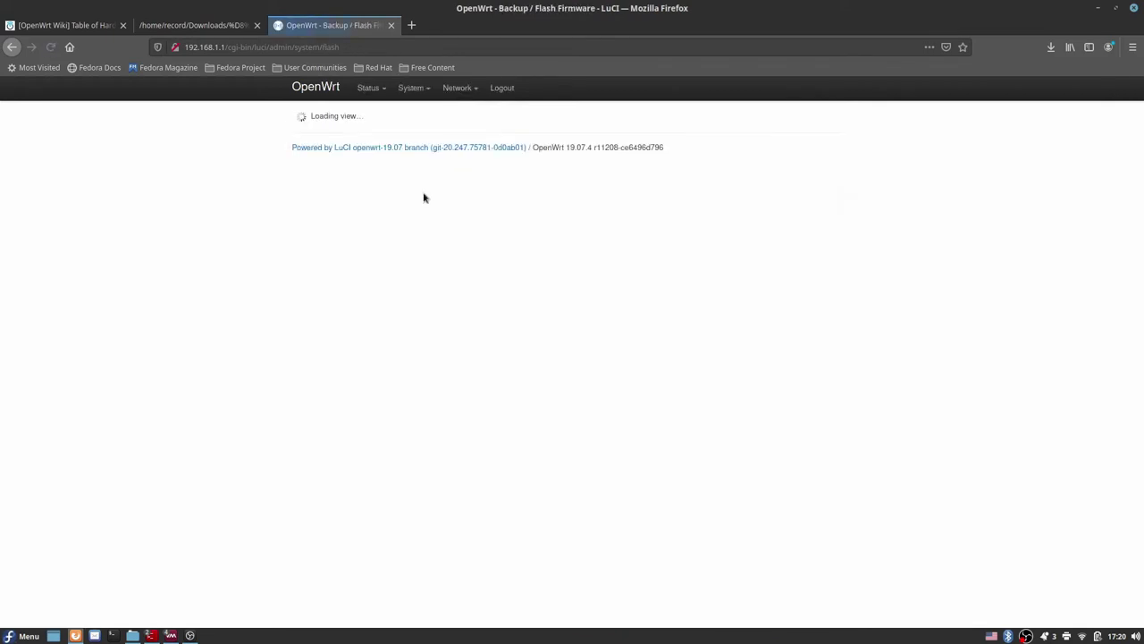
Step: Review the Network > Interfaces overview and the DHCP and DNS settings
mouse_move(400, 90)
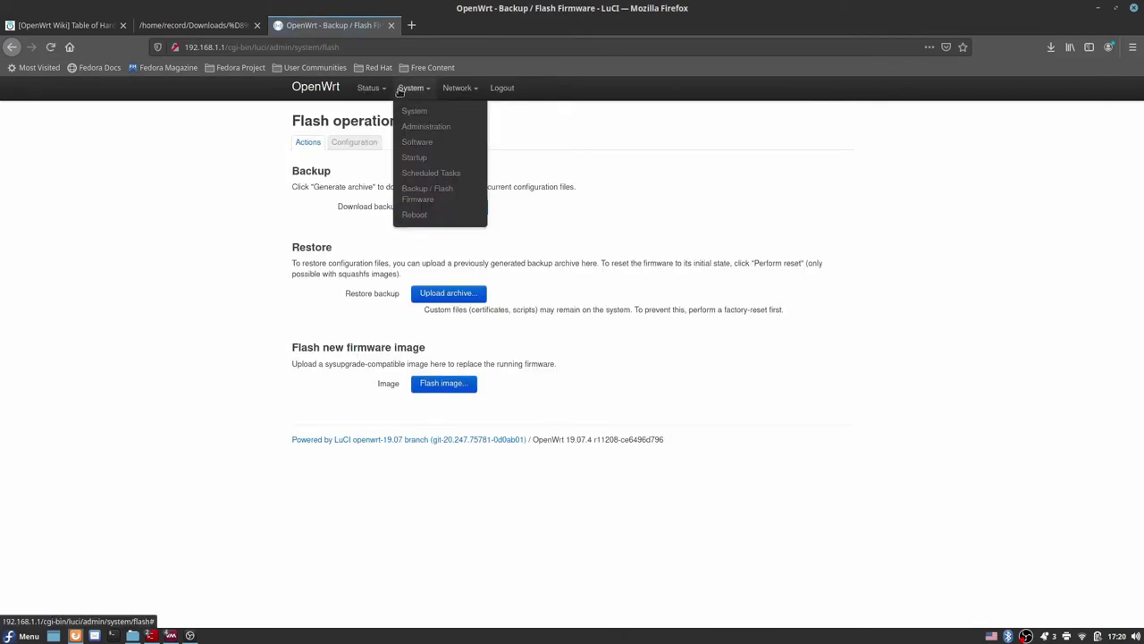
mouse_move(454, 91)
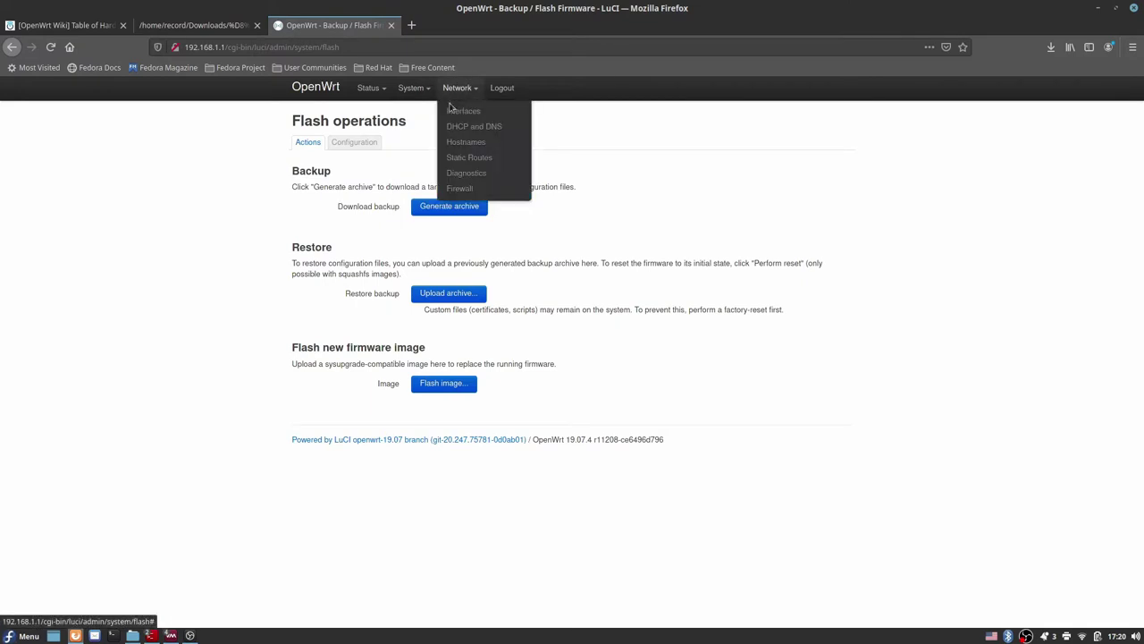
left_click(451, 110)
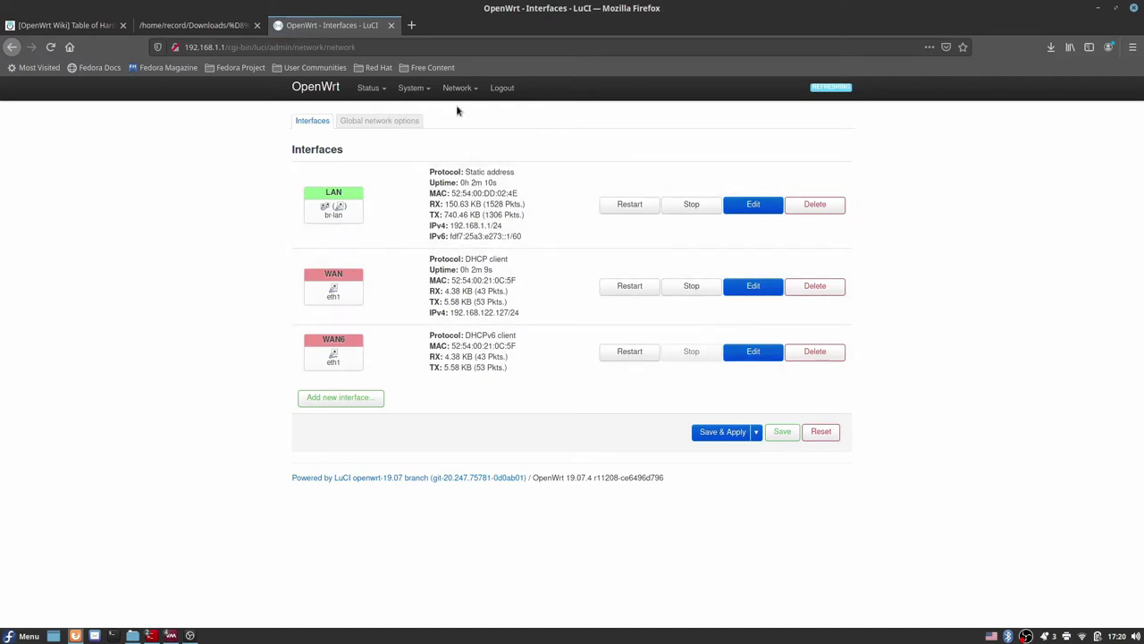
mouse_move(459, 93)
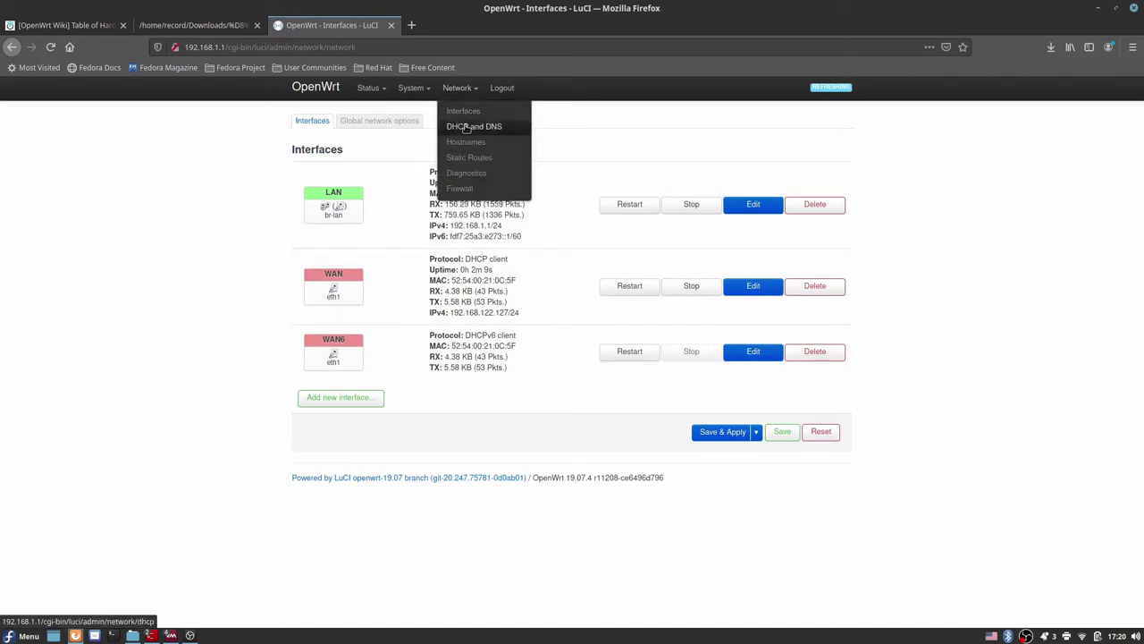
left_click(466, 127)
scroll(700, 317, "down", 4)
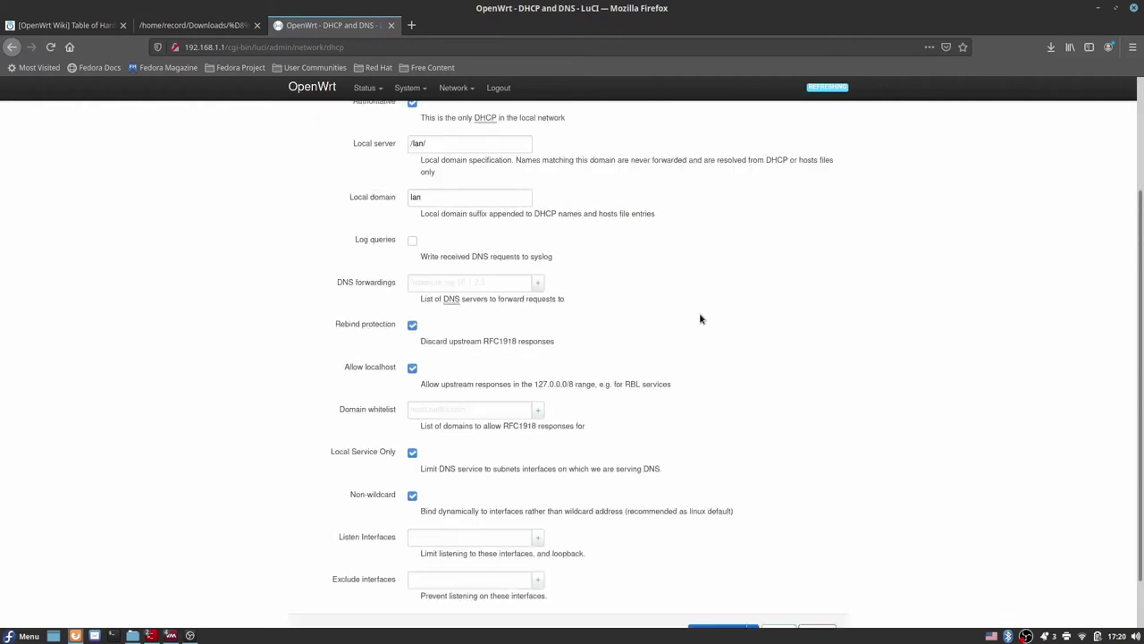
scroll(703, 309, "up", 4)
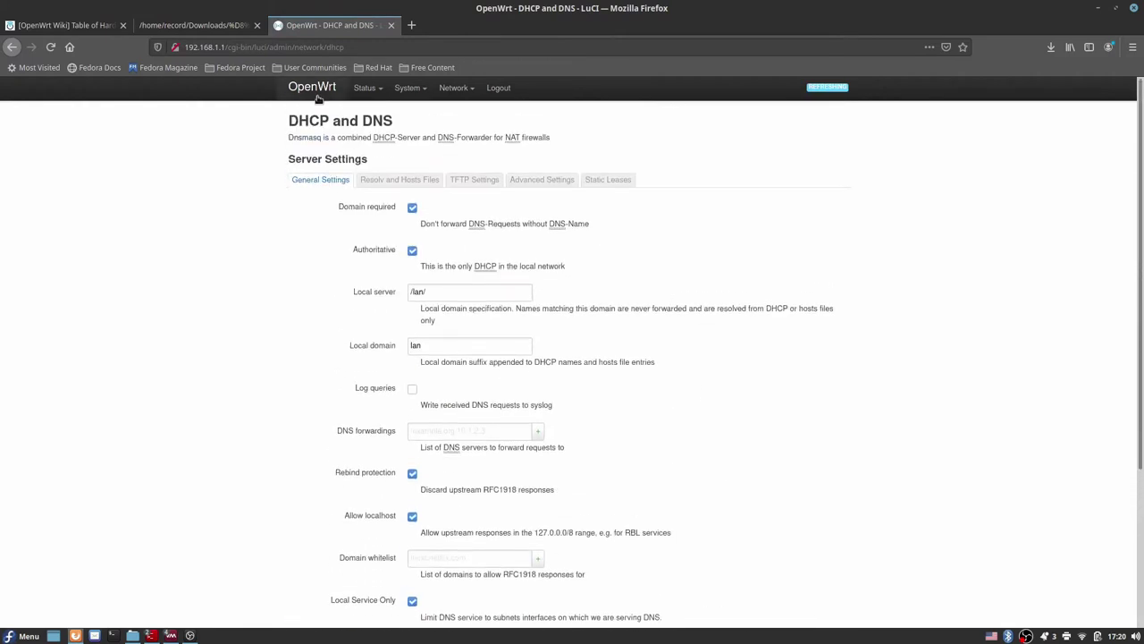
Step: Look over the Hostnames, Static Routes and Diagnostics pages
mouse_move(469, 91)
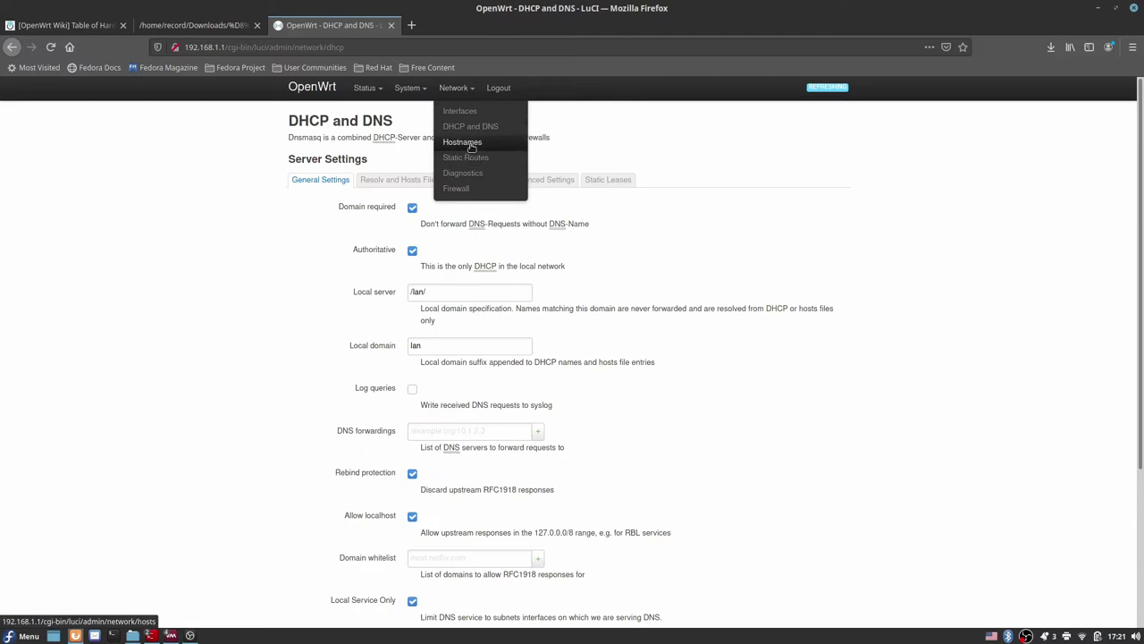
left_click(471, 147)
mouse_move(458, 99)
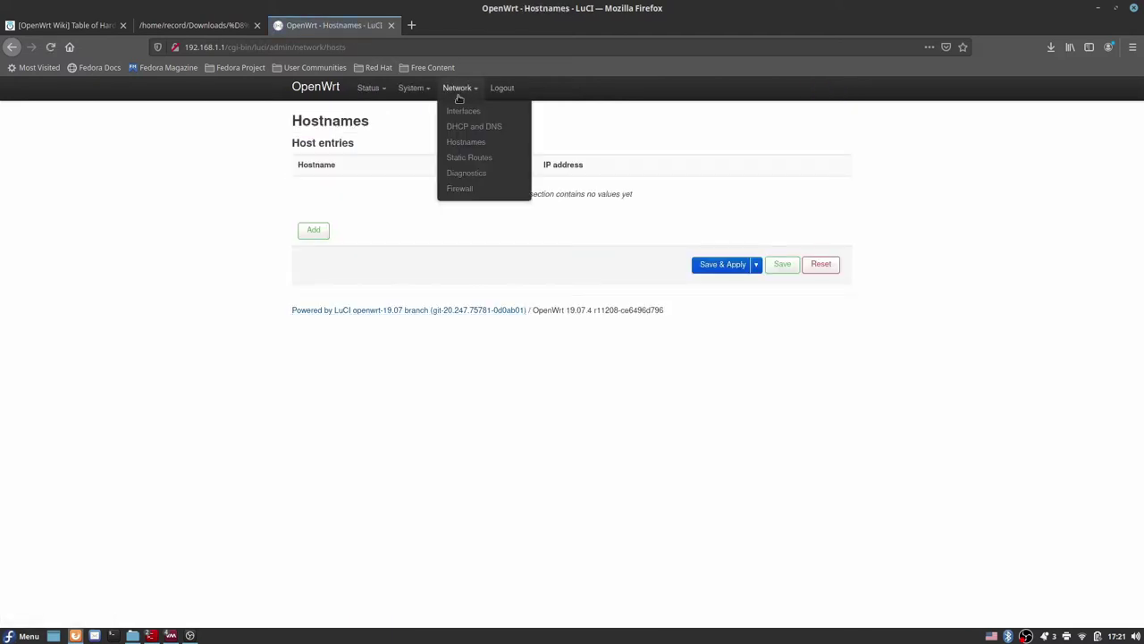
left_click(480, 158)
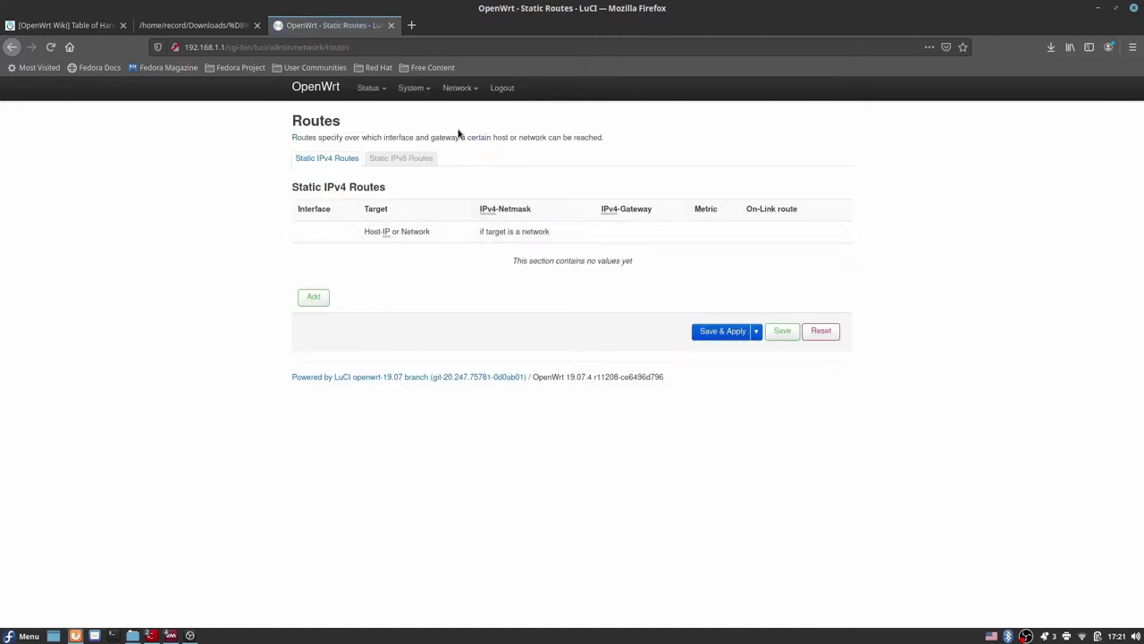
mouse_move(458, 87)
left_click(474, 177)
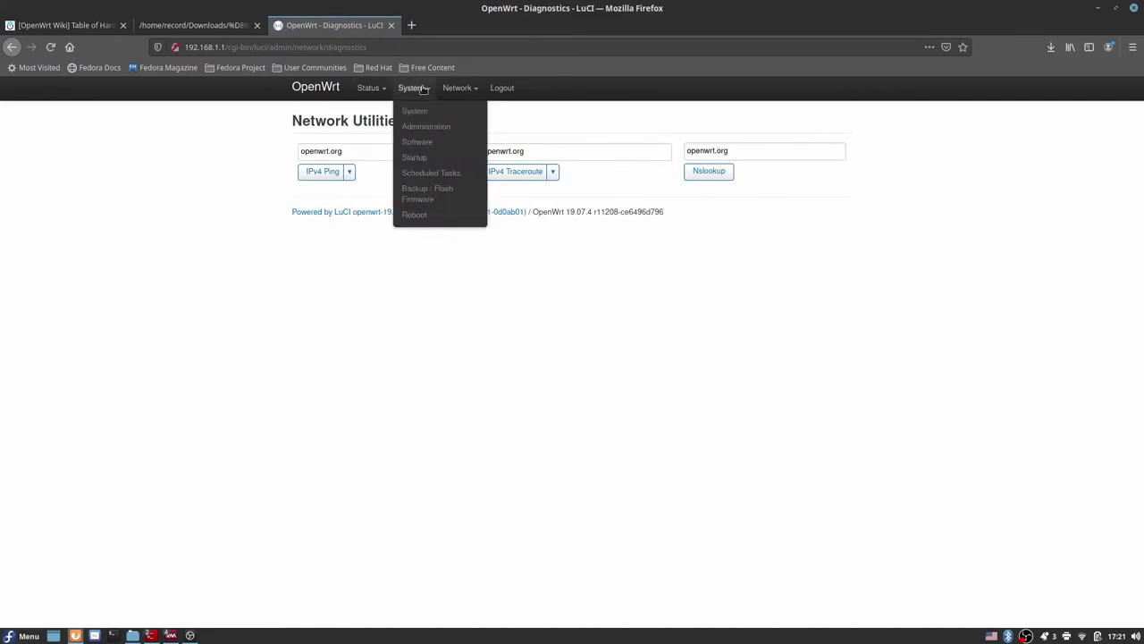
Step: Review the Network > Firewall zone settings showing lan forwarding to wan with masquerading
mouse_move(458, 88)
left_click(456, 190)
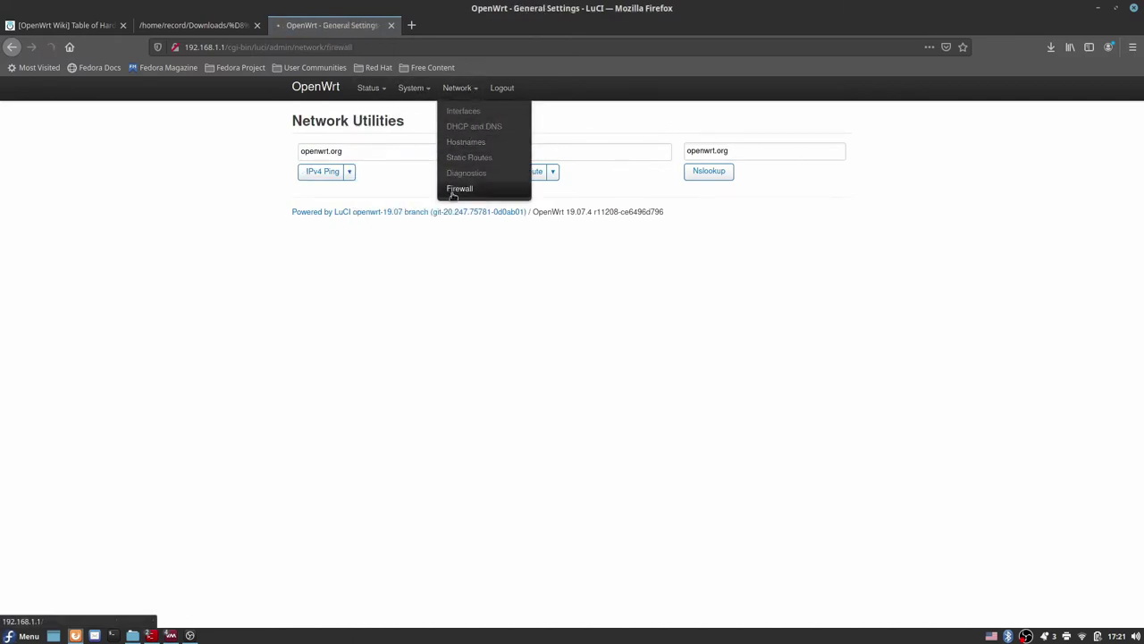
scroll(608, 243, "down", 1)
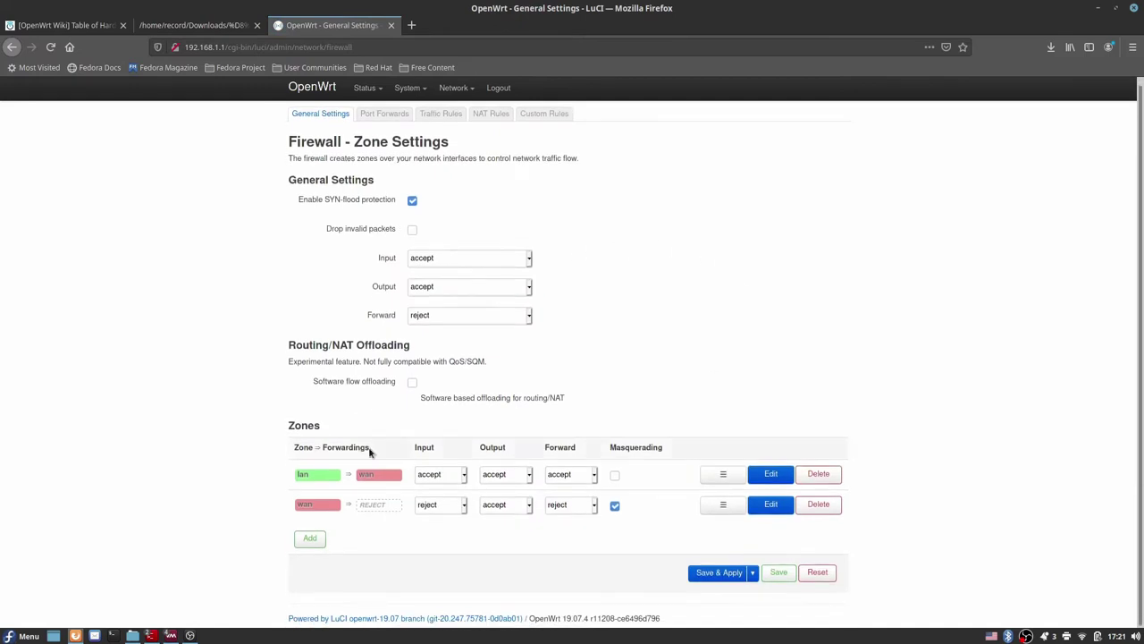
scroll(566, 304, "up", 1)
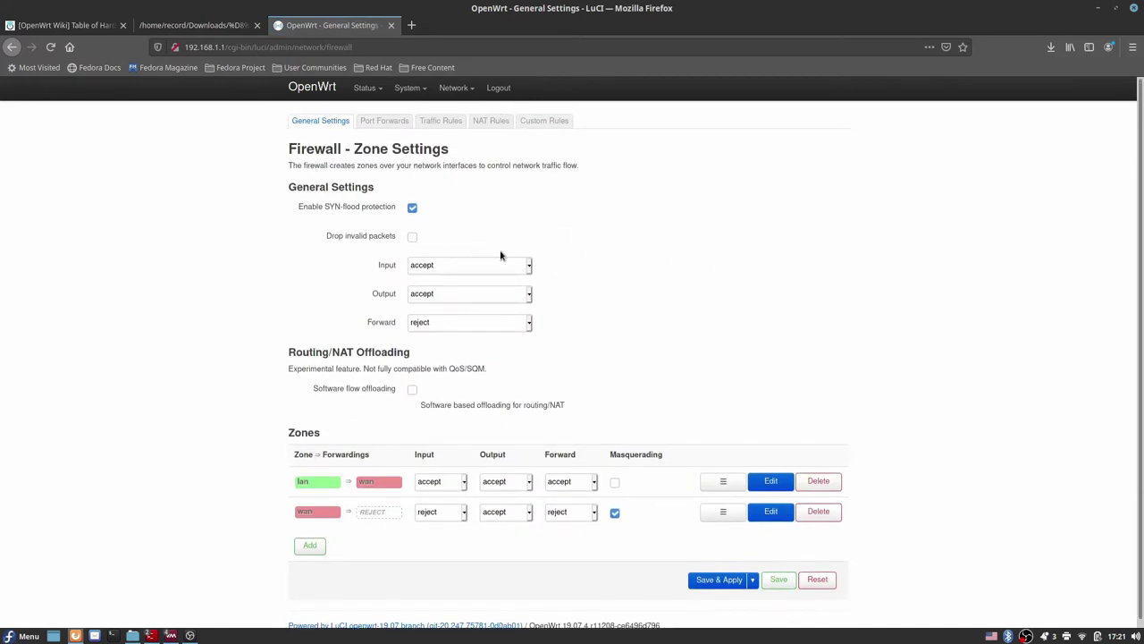
Step: Open System > System and search the Timezone dropdown for the Asia zones
mouse_move(409, 90)
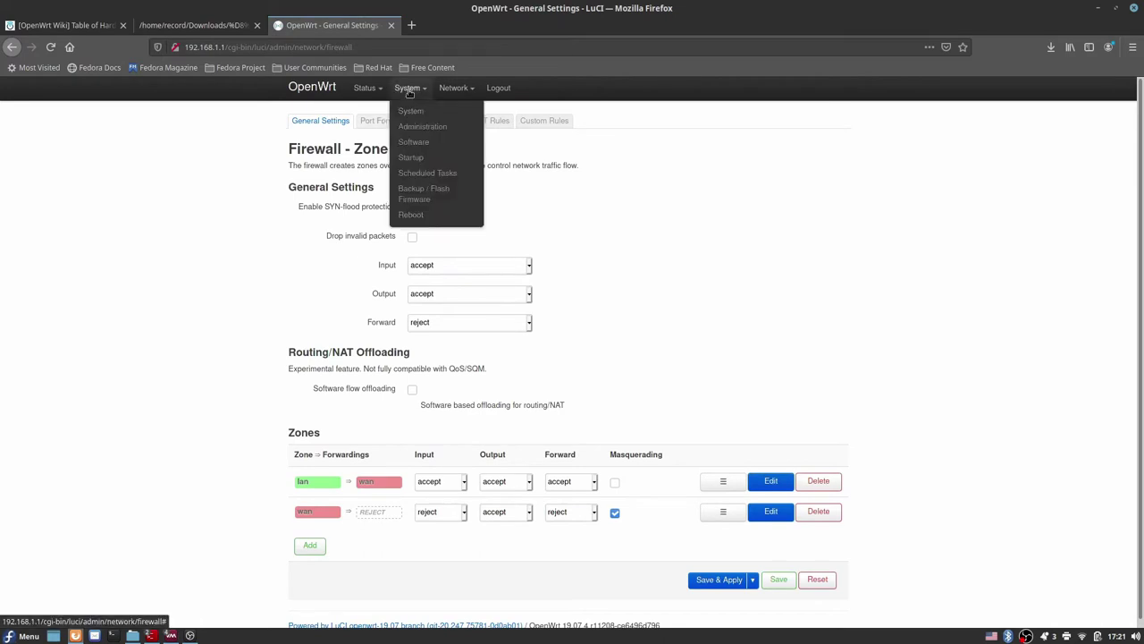
left_click(409, 109)
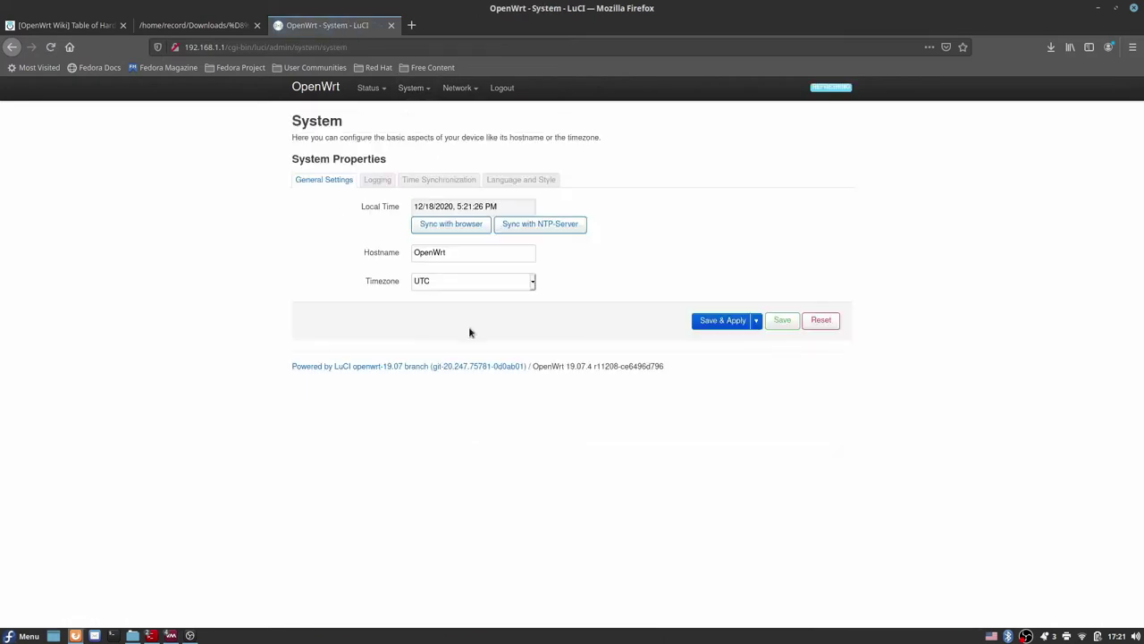
left_click(494, 282)
type("as")
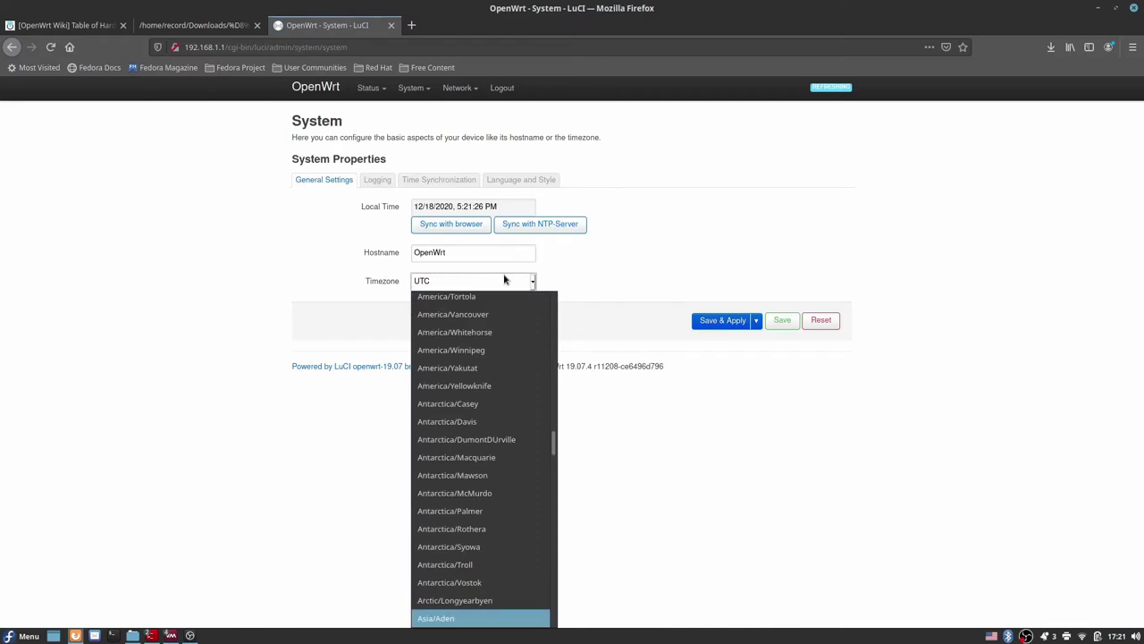
type("i")
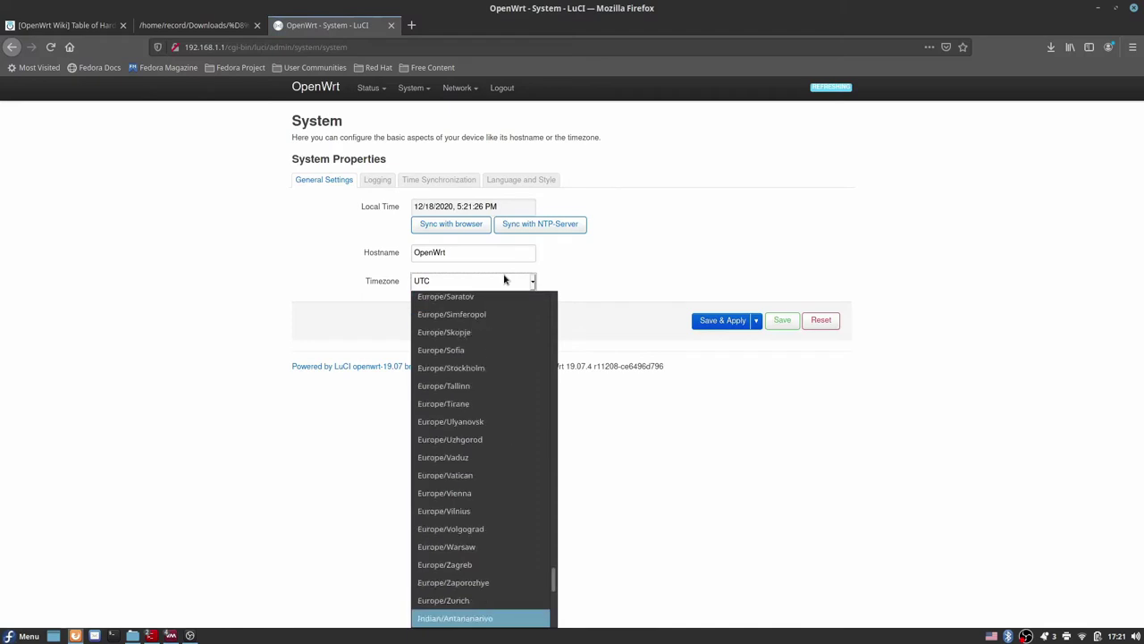
key("Up")
type("as")
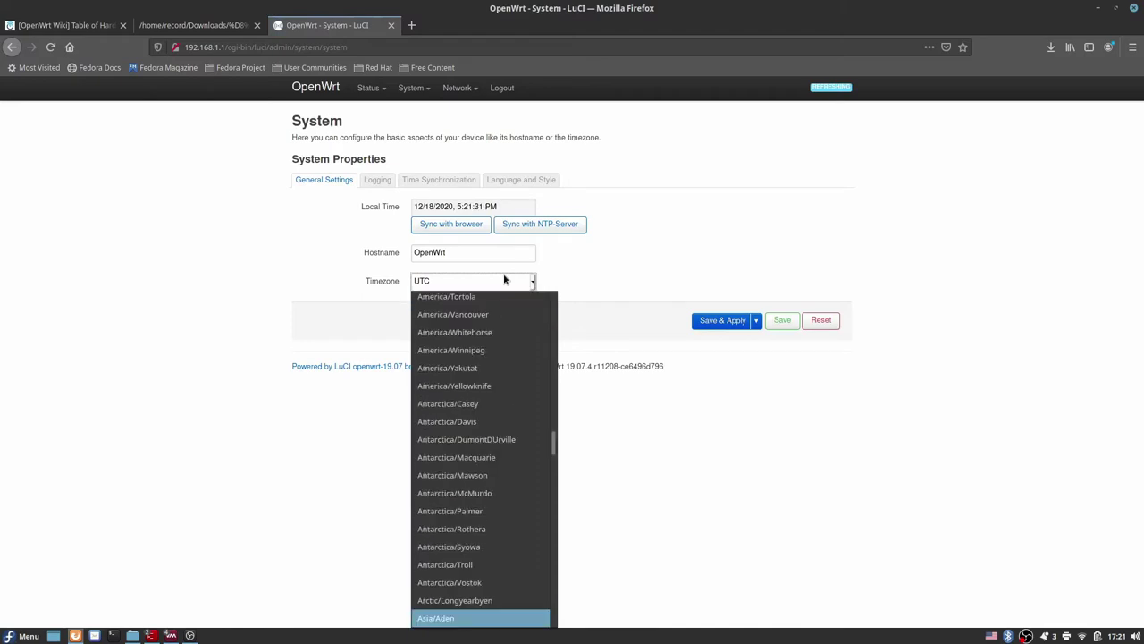
Step: Select Asia/Tehran as the timezone and Save & Apply the change
key("Down")
key("Down")
key("Down")
key("Down")
key("Down")
key("Down")
key("Down")
key("Down")
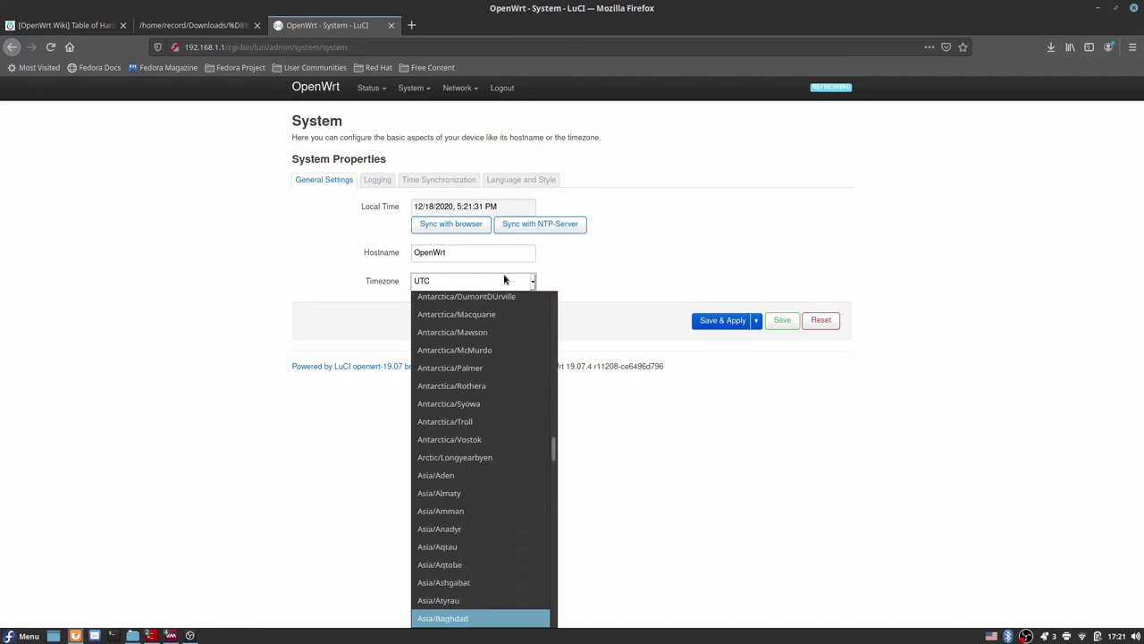
key("Down")
key("Down")
key("Down")
key("Down")
key("Down")
key("Down")
key("Down")
key("Down")
key("Down")
key("Down")
key("Down")
key("Down")
key("Down")
key("Down")
key("Down")
key("Down")
key("Down")
key("Down")
key("Down")
key("Down")
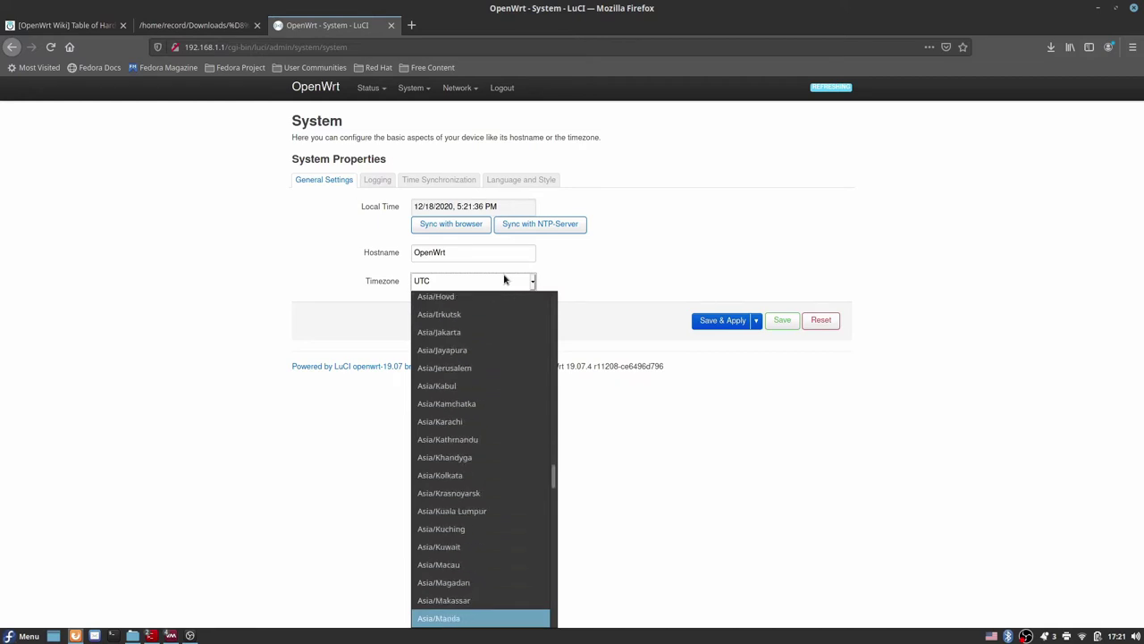
key("Down")
key("Down")
key("Down")
key("Down")
key("Down")
key("Down")
key("Down")
key("Down")
key("Down")
key("Down")
key("Down")
key("Down")
key("Down")
key("Down")
key("Down")
key("Down")
key("Down")
key("Down")
key("Down")
key("Down")
key("Up")
key("Up")
key("Up")
key("Up")
key("Up")
key("Up")
key("Up")
key("Up")
key("Up")
key("Up")
key("Up")
key("Up")
key("Up")
key("Up")
key("Up")
key("Up")
key("Down")
key("Down")
key("Down")
key("Down")
key("Down")
key("Down")
key("Down")
key("Down")
key("Down")
key("Down")
key("Down")
key("Down")
key("Down")
key("Down")
key("Down")
key("Down")
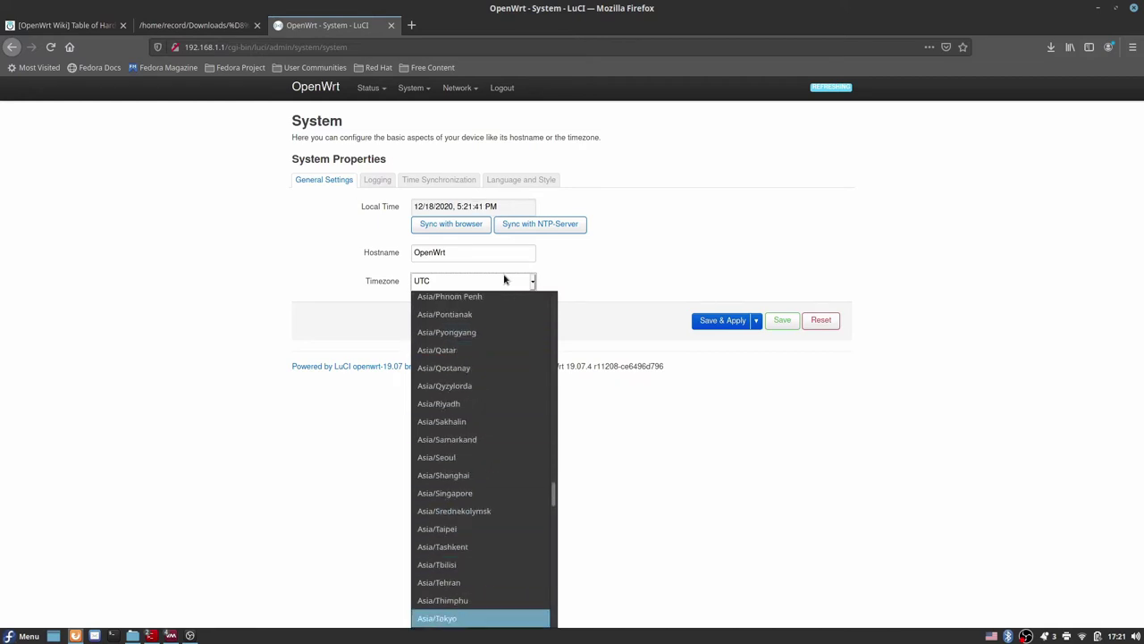
key("Up")
key("Up")
key("Return")
left_click(708, 324)
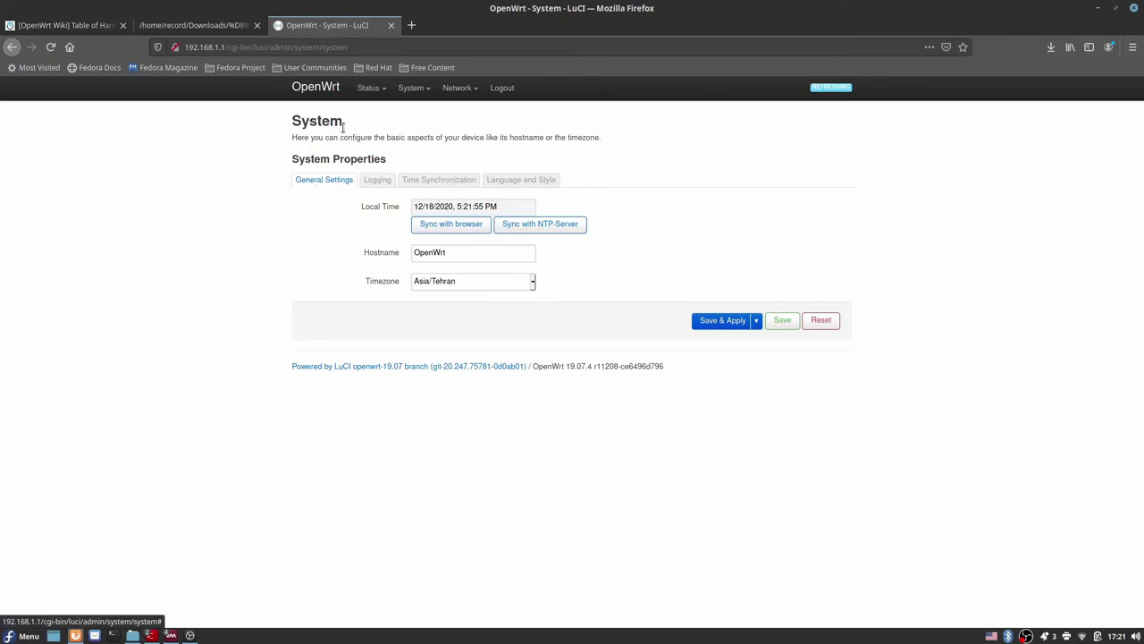
mouse_move(399, 132)
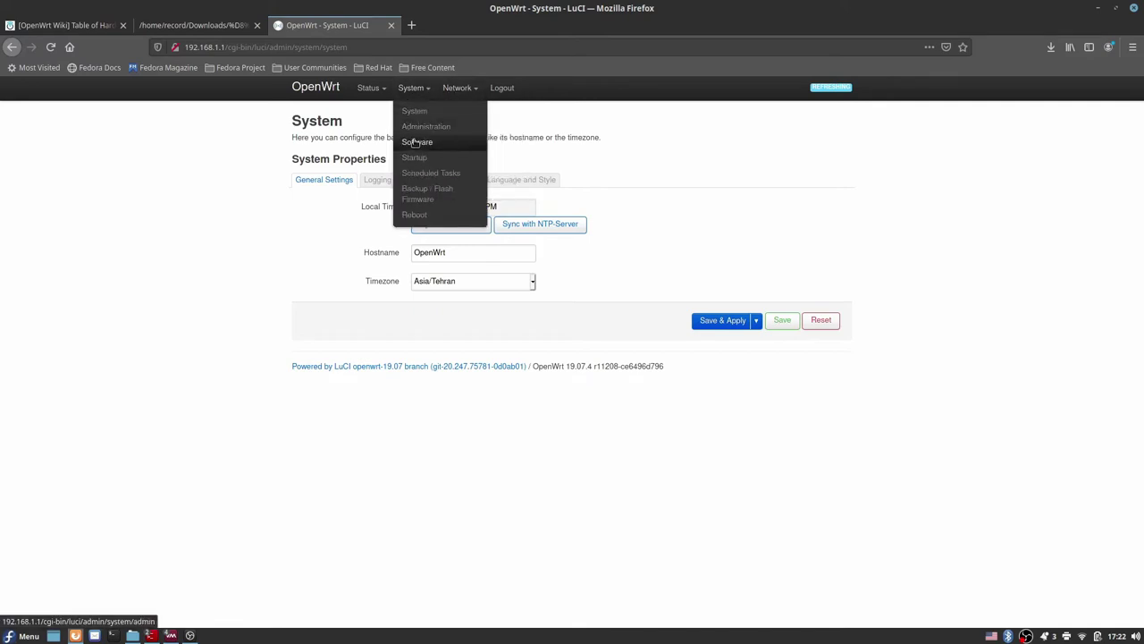
Step: Update the package lists on System > Software and dismiss the package manager output
left_click(415, 142)
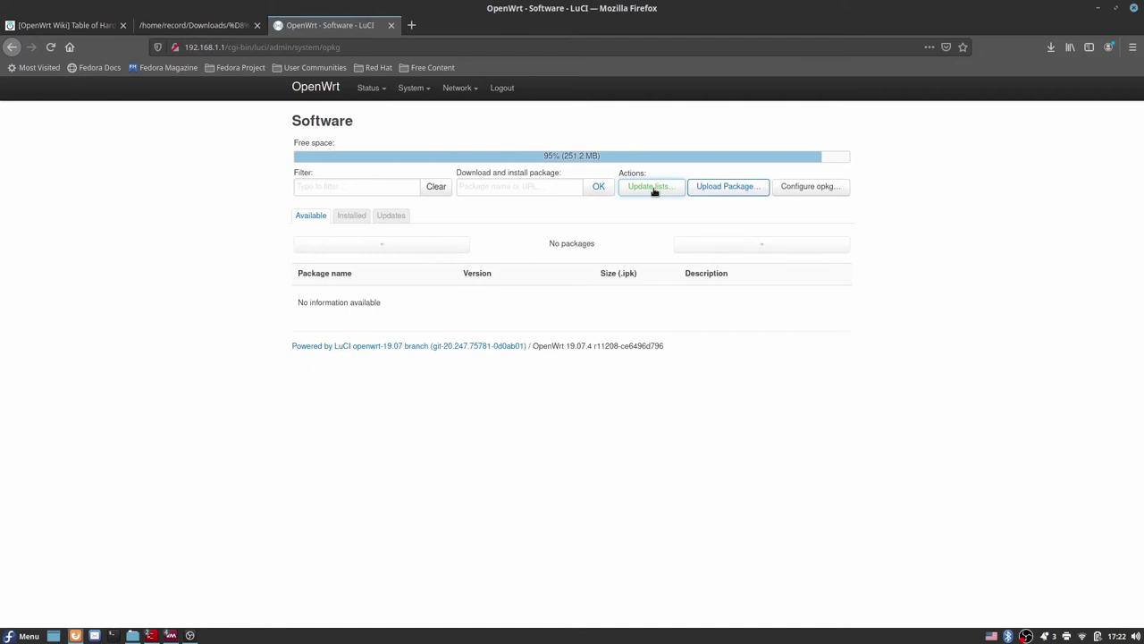
left_click(652, 187)
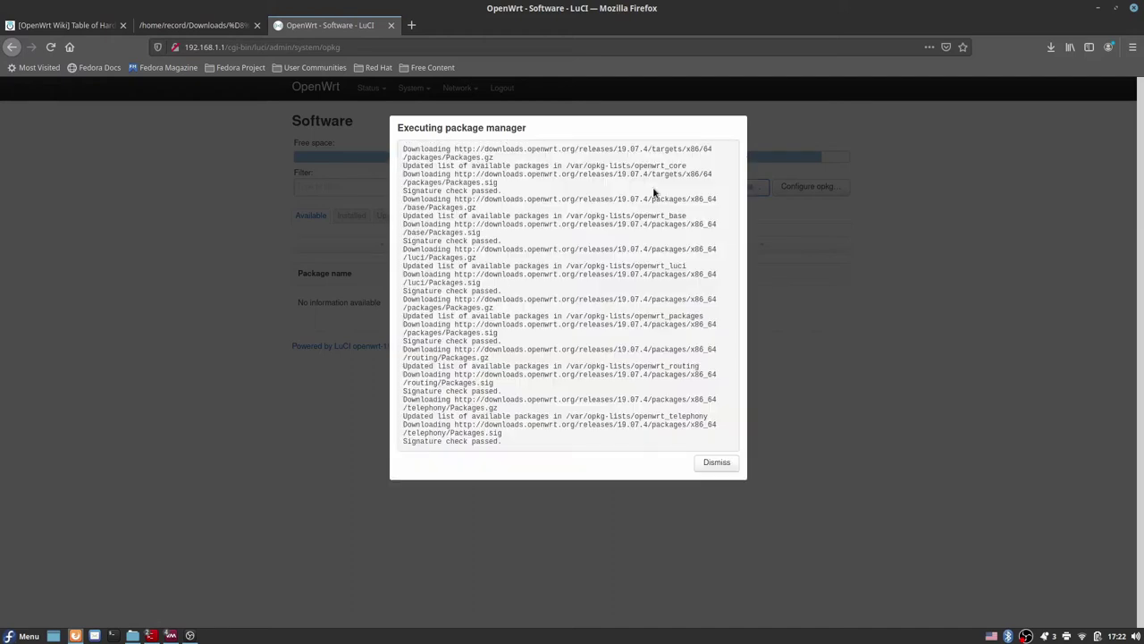
left_click(728, 466)
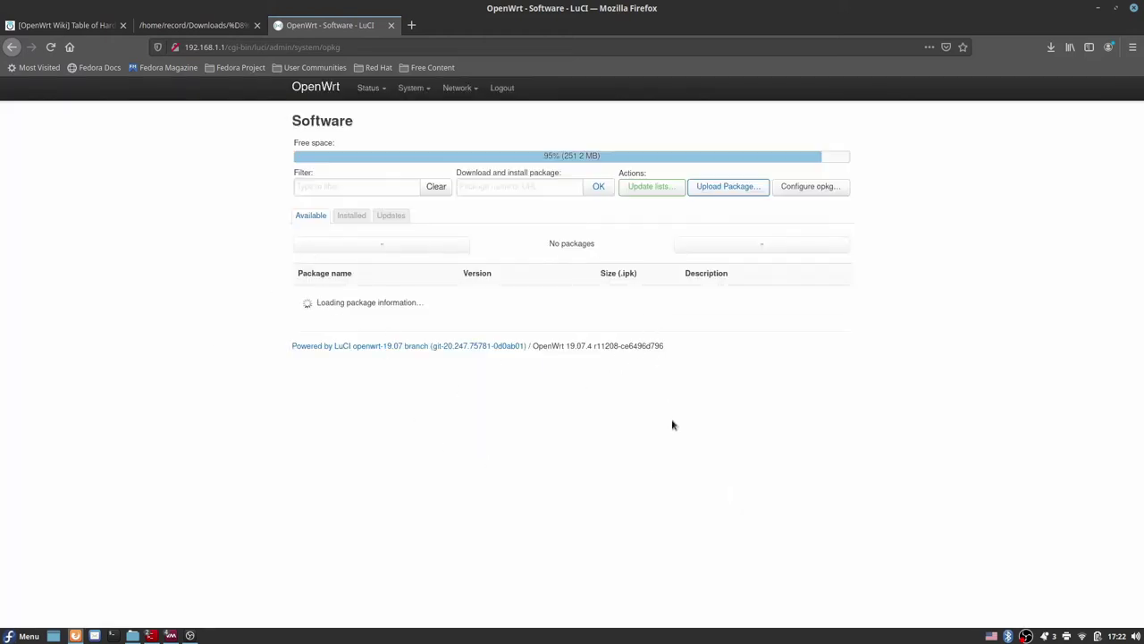
Step: Scroll the available packages list and try filtering it by 'colle'
scroll(492, 447, "down", 2)
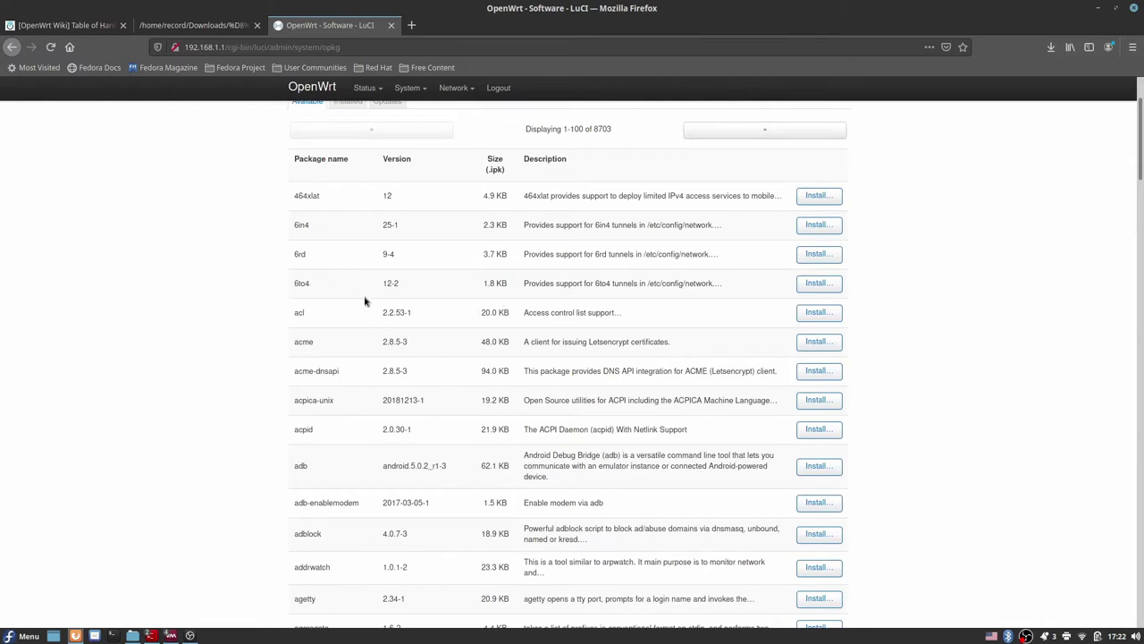
scroll(385, 329, "down", 4)
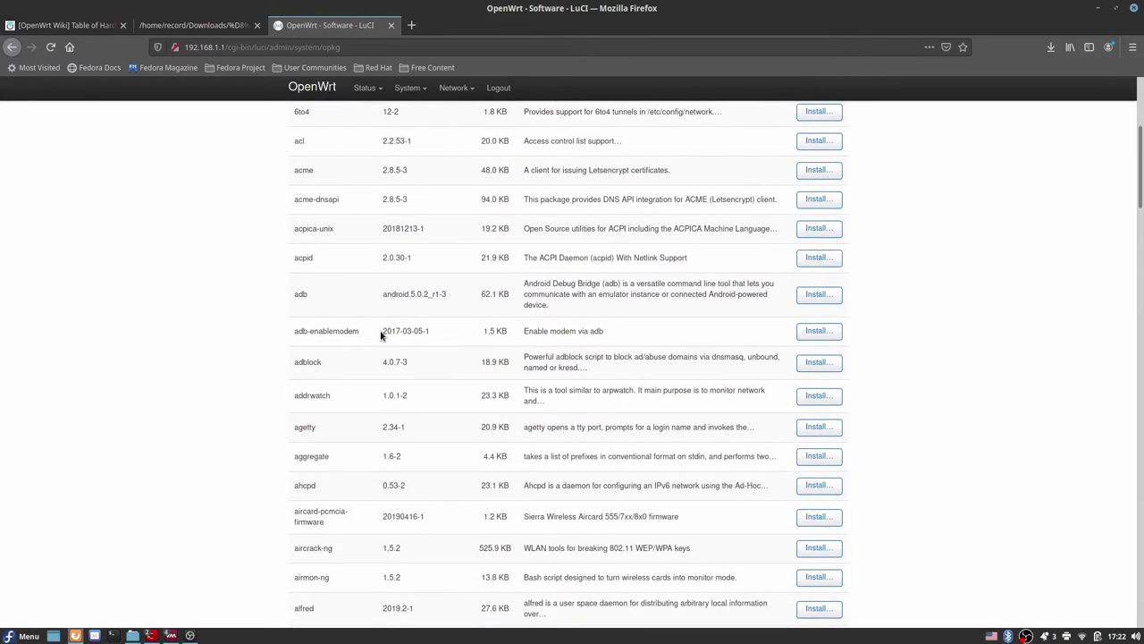
scroll(383, 334, "down", 6)
scroll(383, 333, "up", 12)
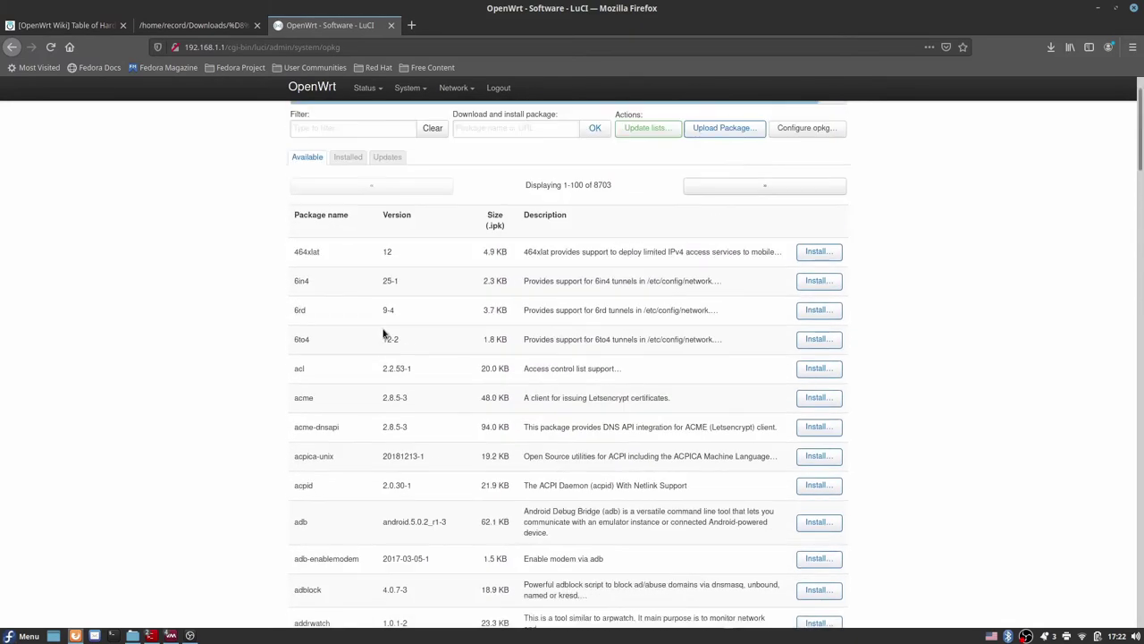
left_click(337, 187)
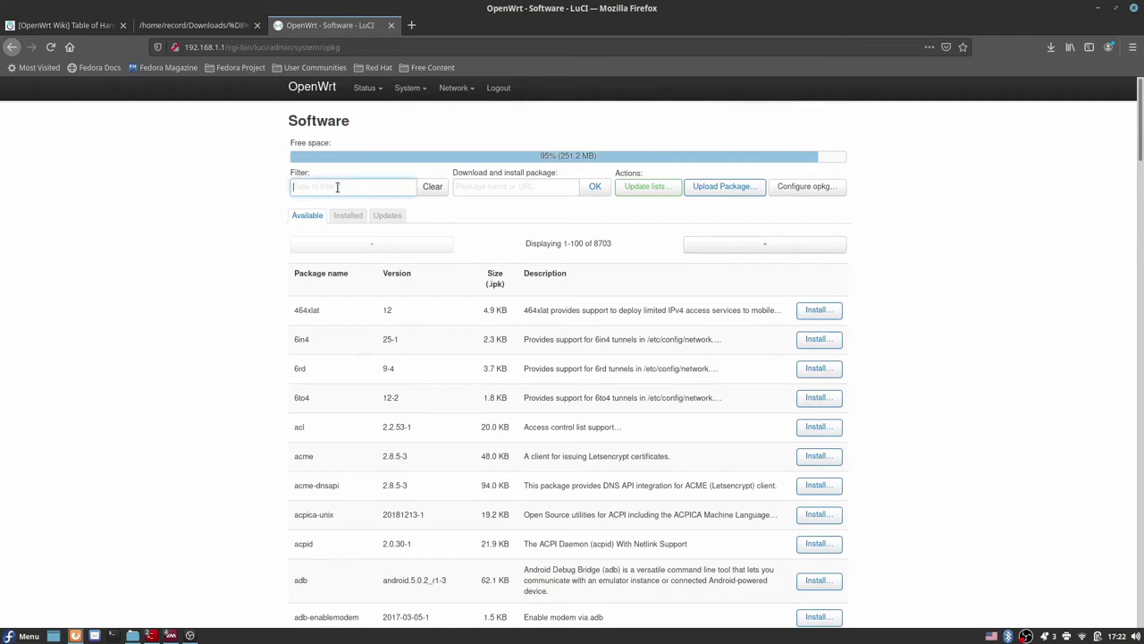
type("collec")
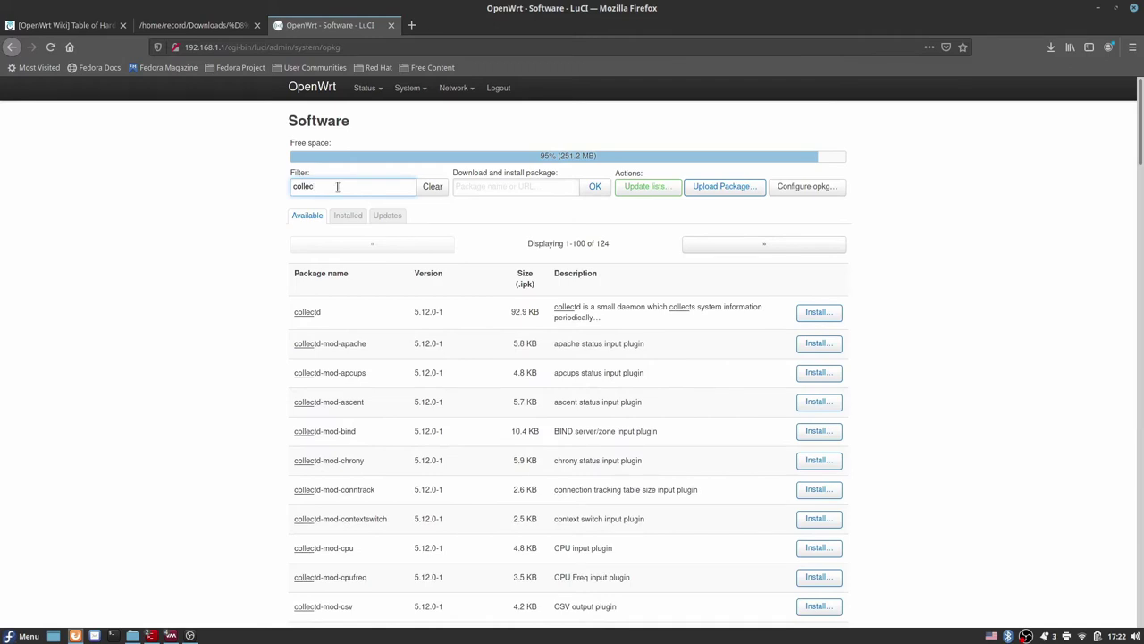
left_click(278, 173)
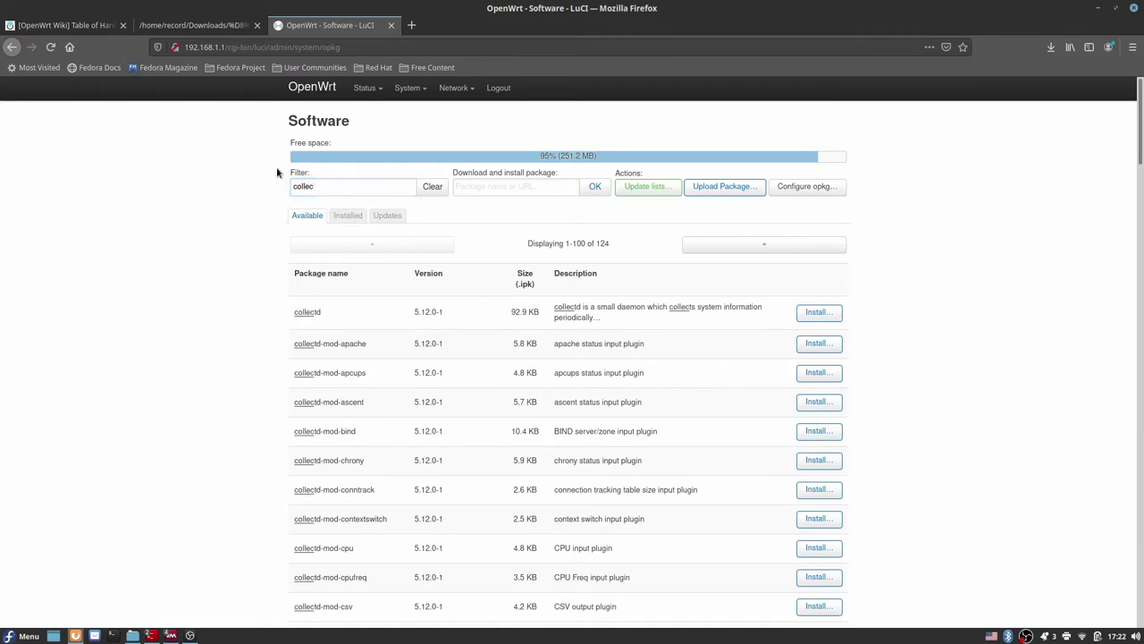
Step: Replace the filter with 'ssl' and scroll through the 123 matching packages
left_click(367, 187)
double_click(366, 187)
type("ssl")
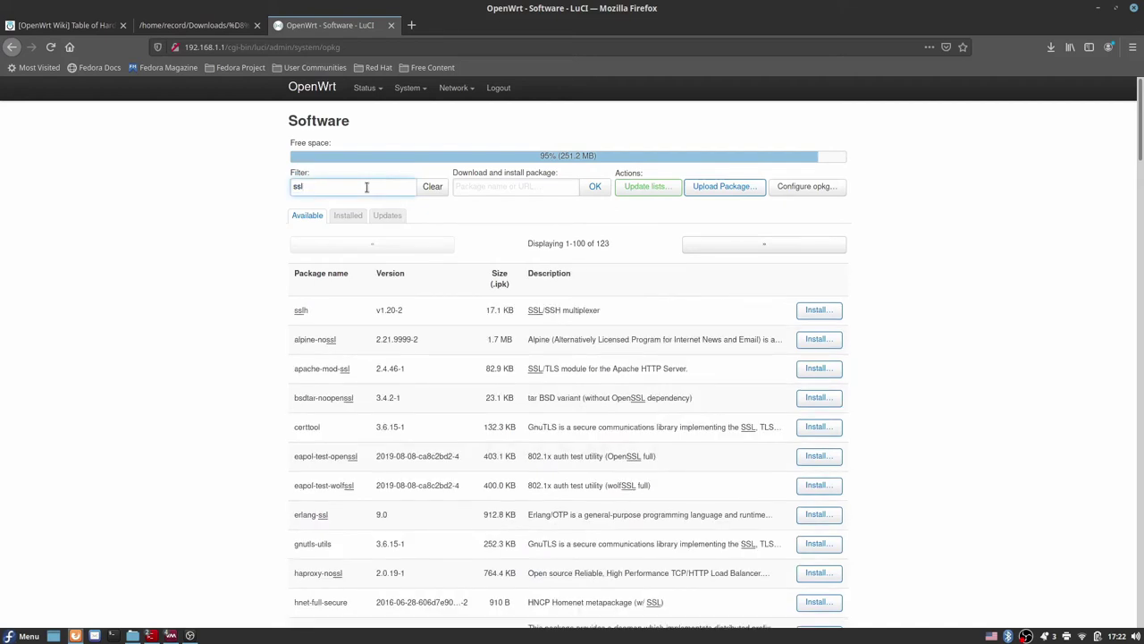
scroll(421, 360, "down", 1)
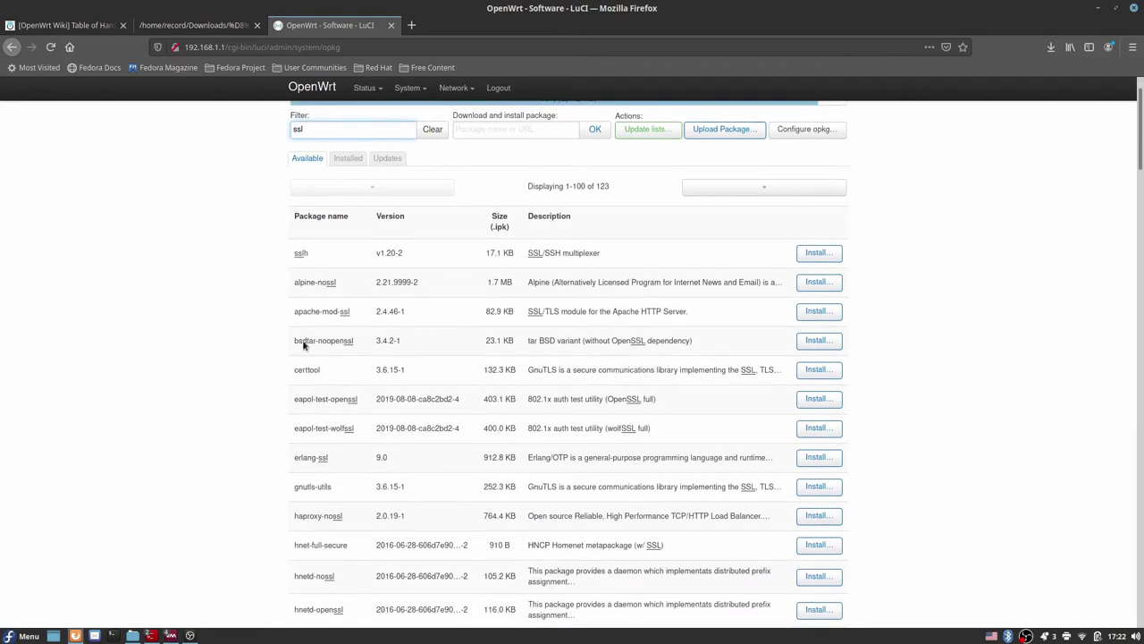
scroll(382, 371, "down", 4)
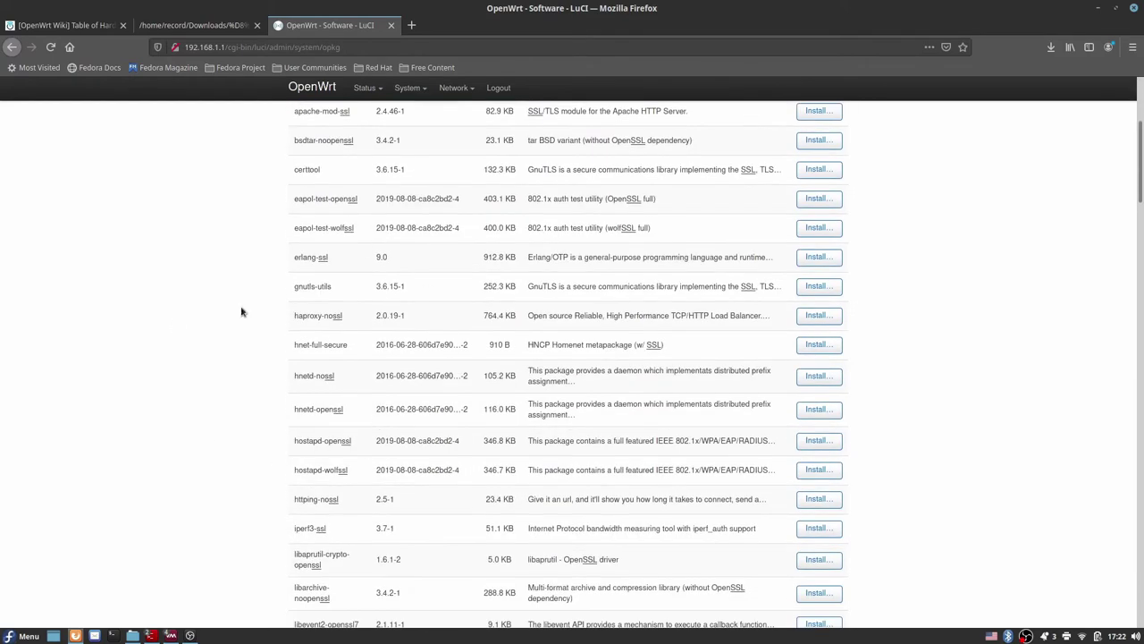
scroll(438, 467, "down", 4)
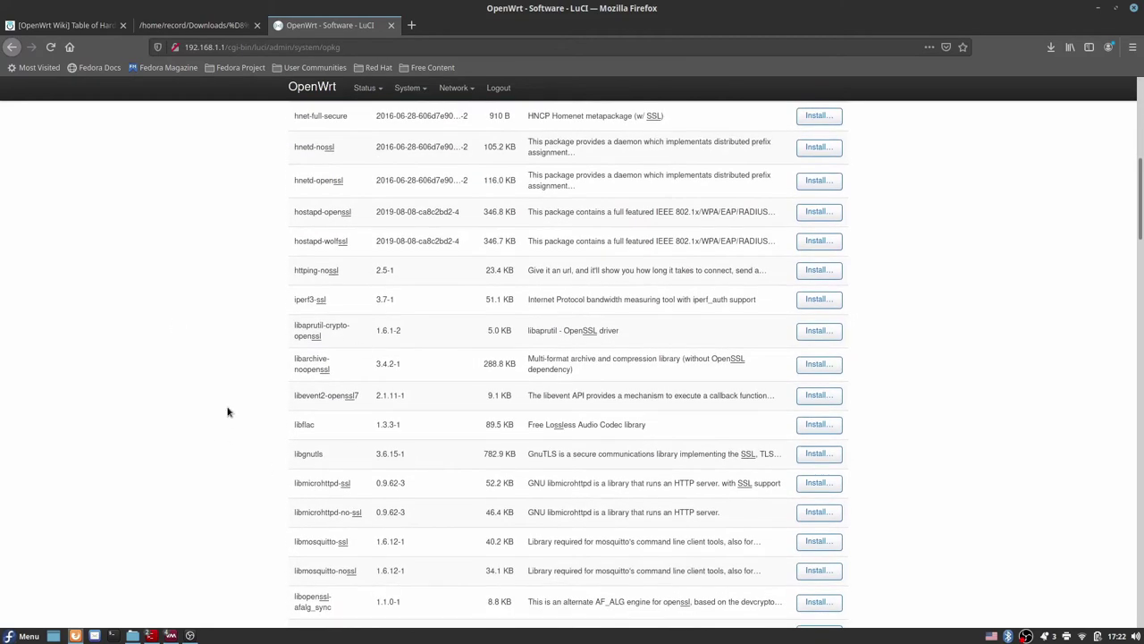
scroll(360, 537, "down", 4)
scroll(360, 511, "up", 10)
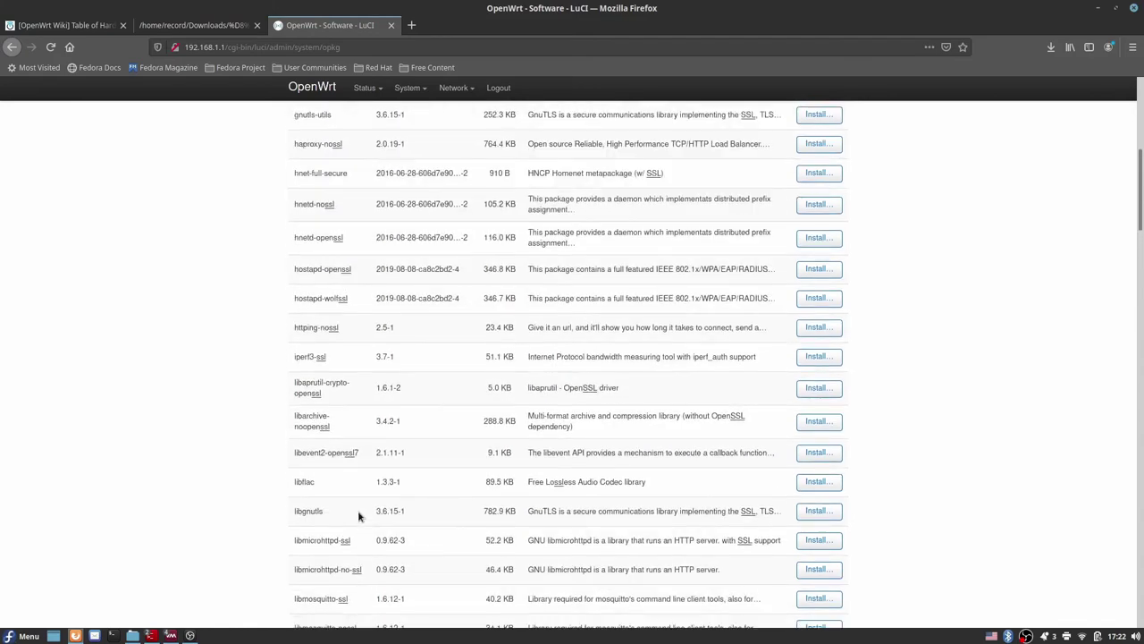
scroll(361, 495, "up", 3)
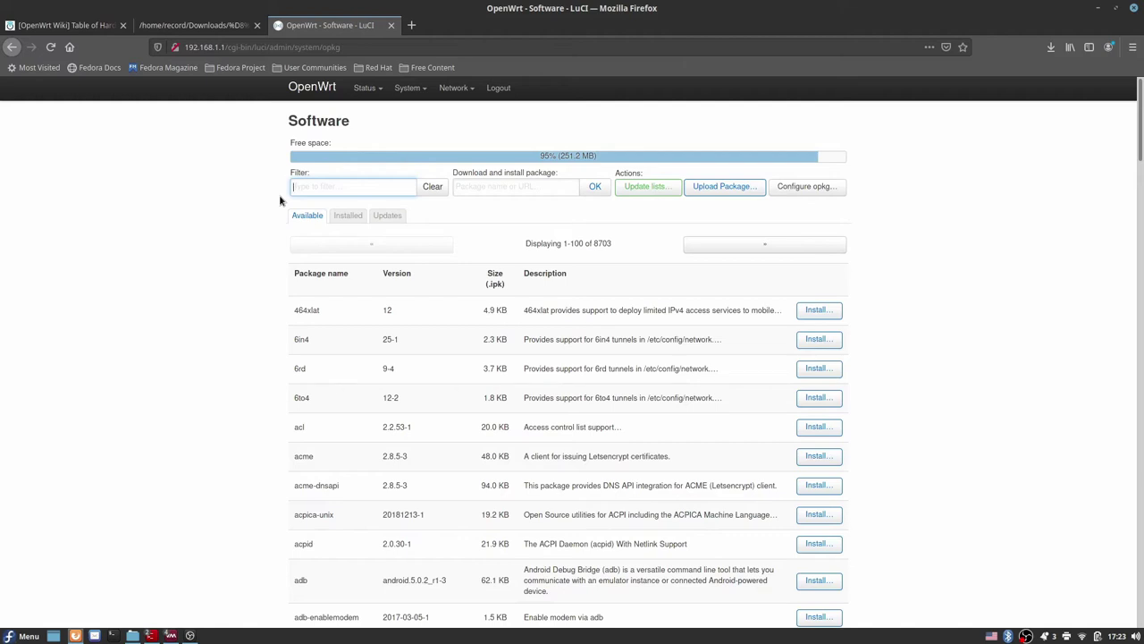
Step: Filter the package list by 'luci' and scroll through the 2150 matching luci-app packages
type("luci")
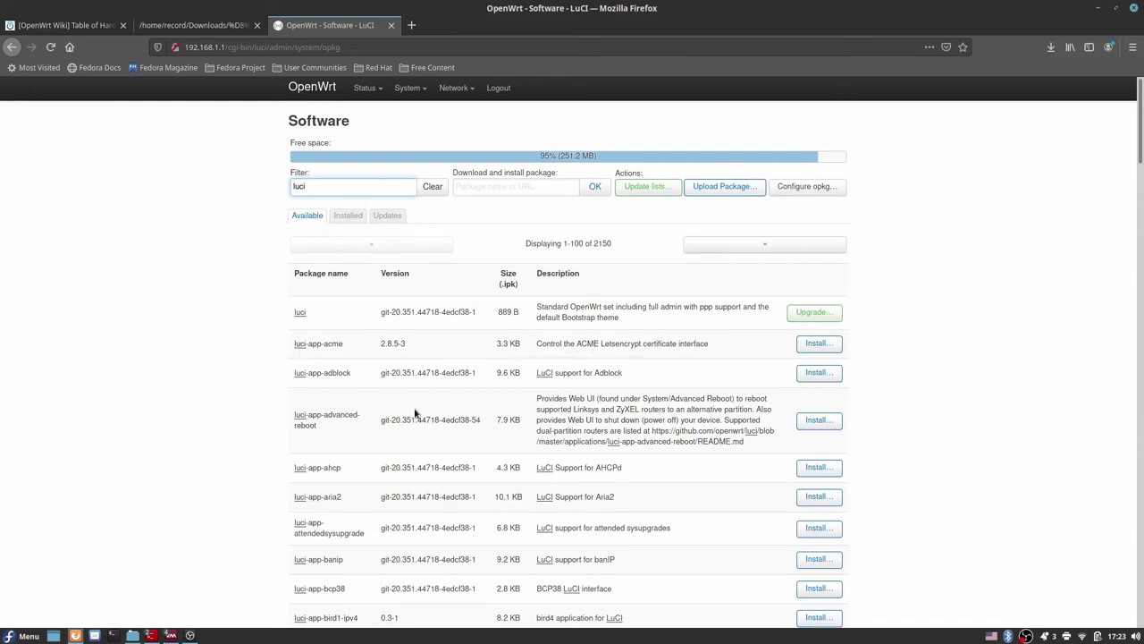
scroll(417, 413, "down", 2)
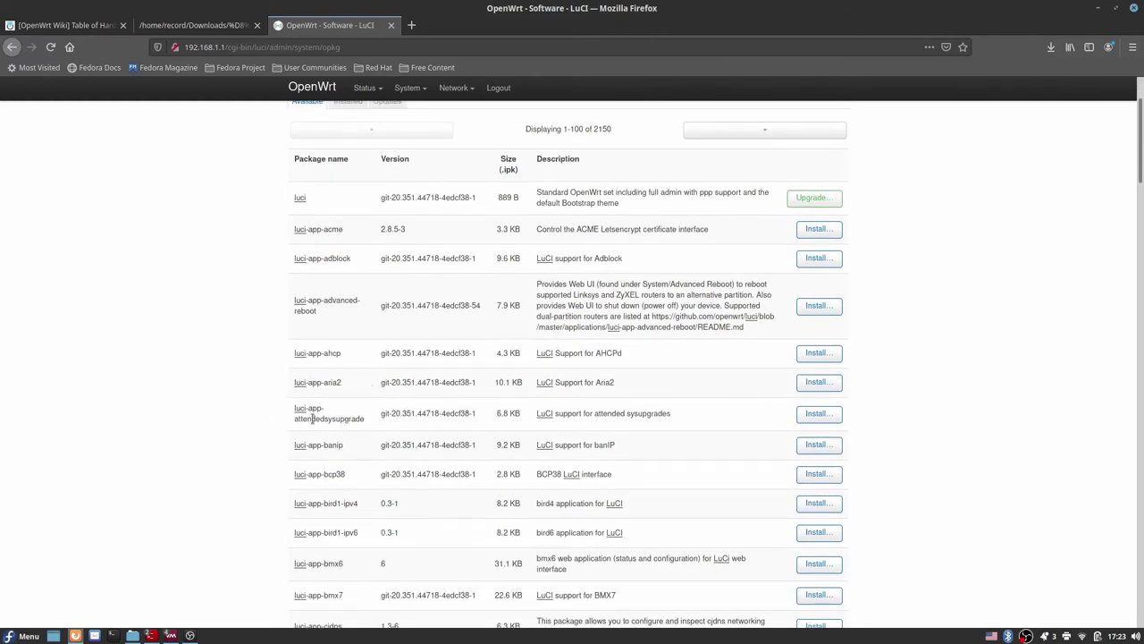
scroll(322, 436, "down", 4)
scroll(384, 477, "down", 3)
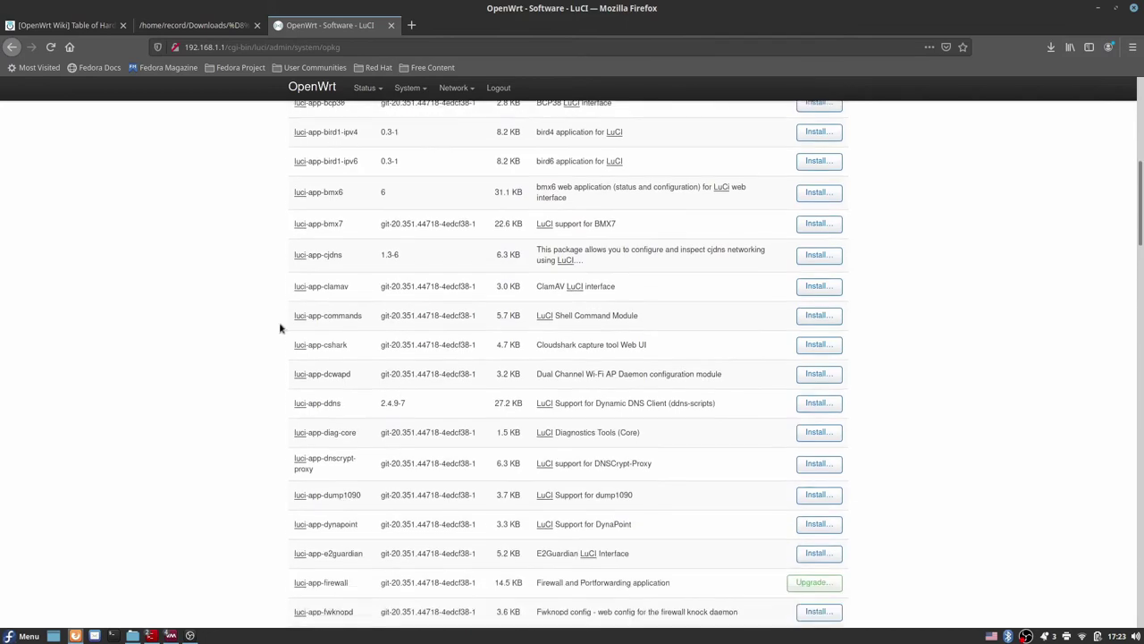
scroll(444, 492, "down", 4)
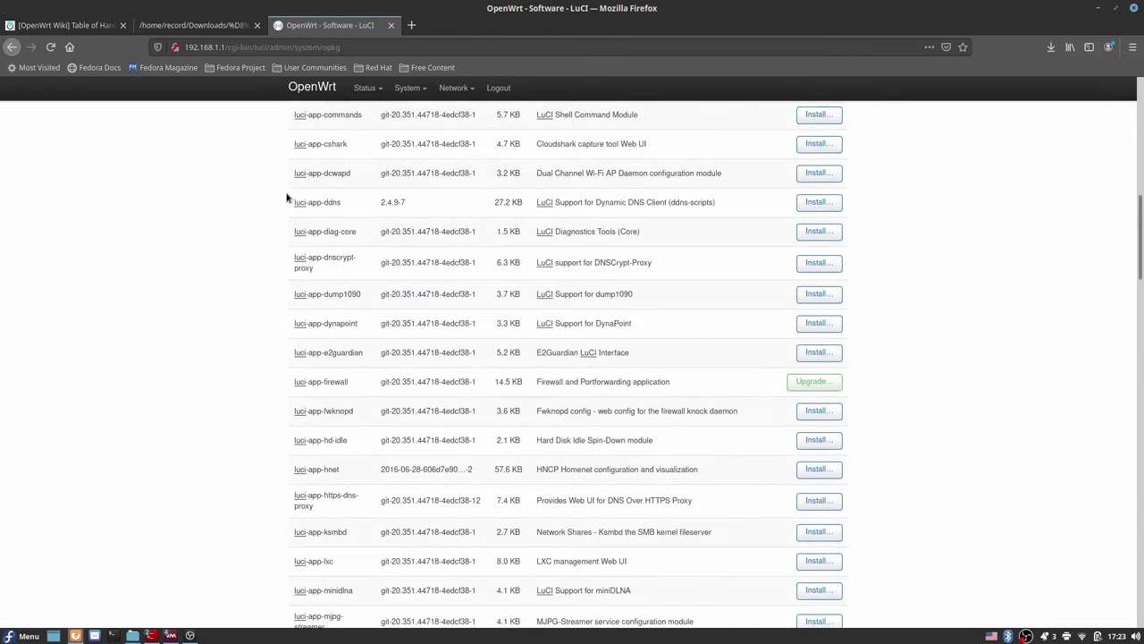
scroll(454, 564, "down", 3)
scroll(453, 564, "down", 4)
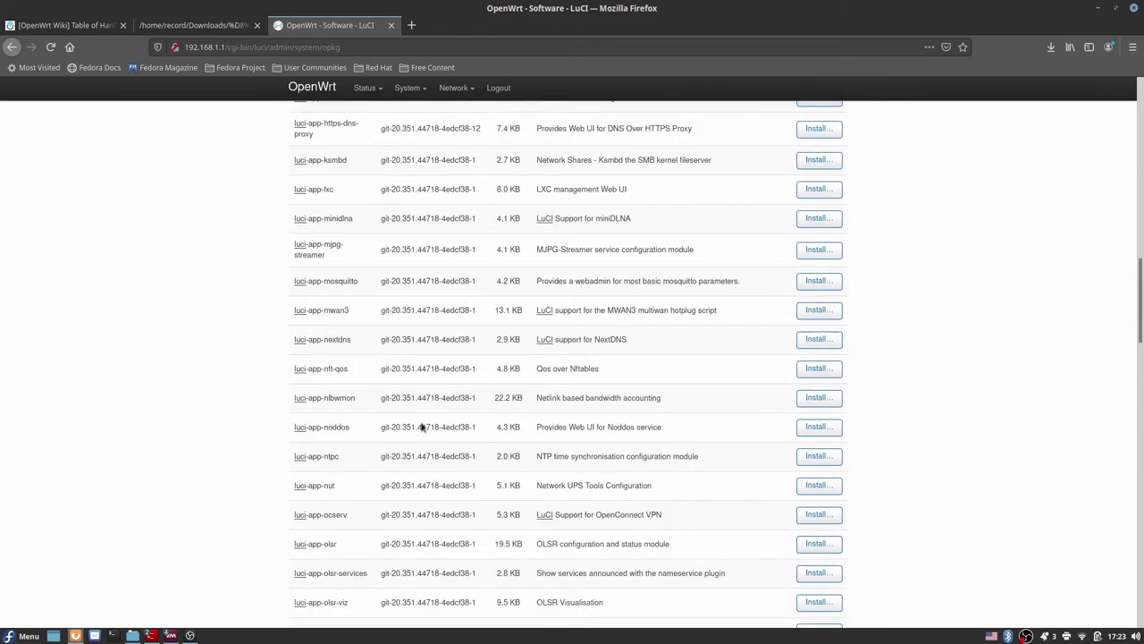
scroll(442, 480, "up", 18)
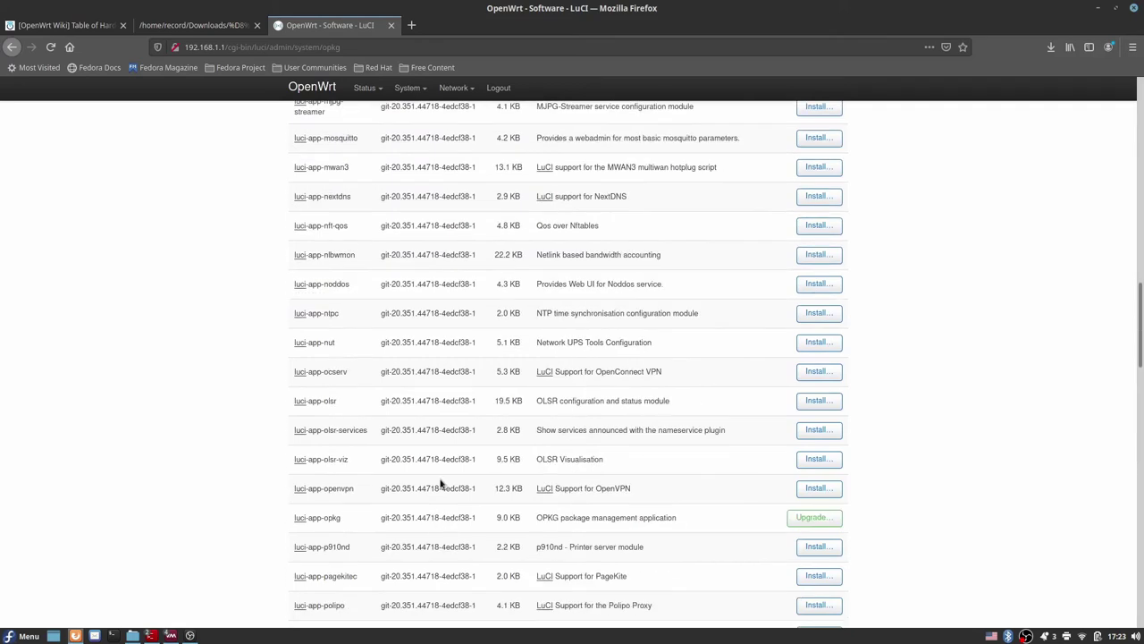
scroll(440, 483, "up", 3)
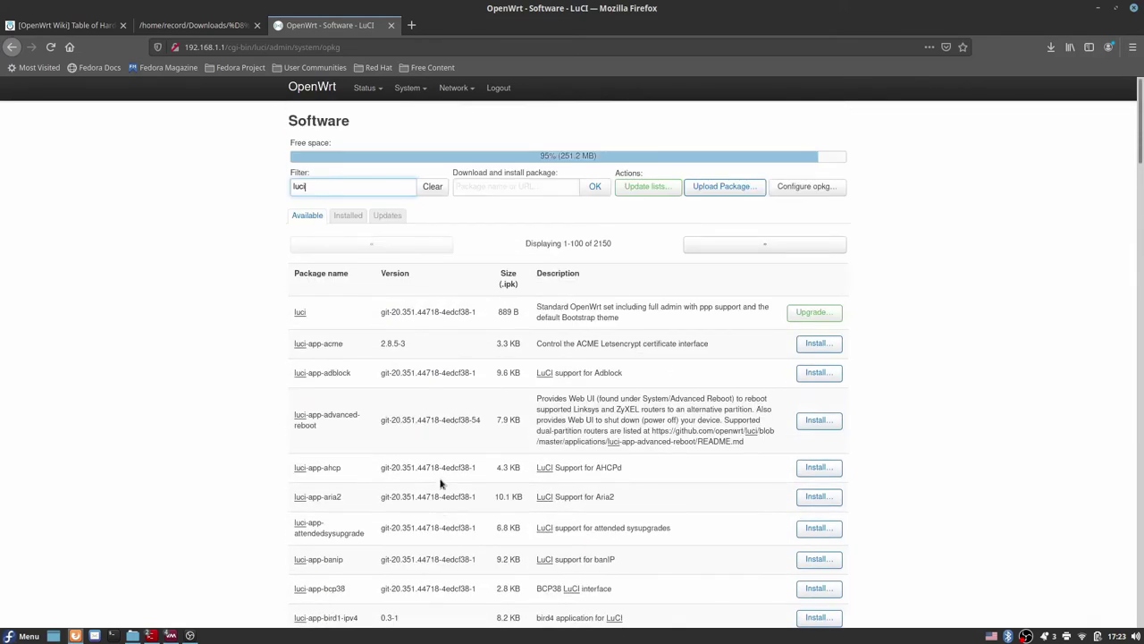
mouse_move(416, 90)
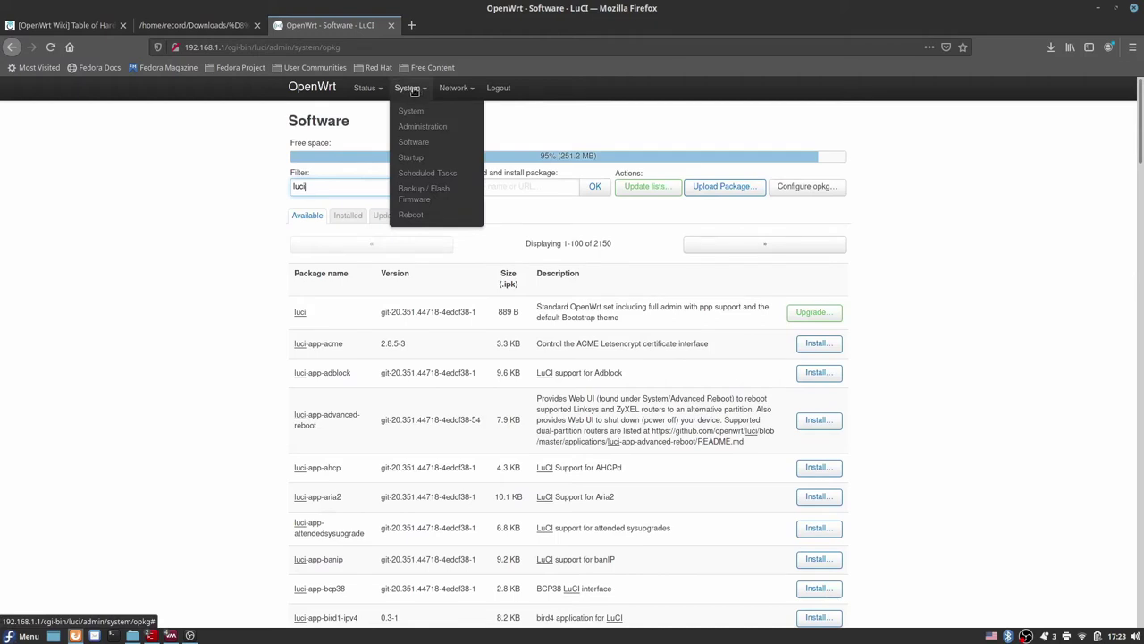
Step: Go to System > Backup / Flash Firmware to see the Backup, Restore and Flash sections
left_click(414, 199)
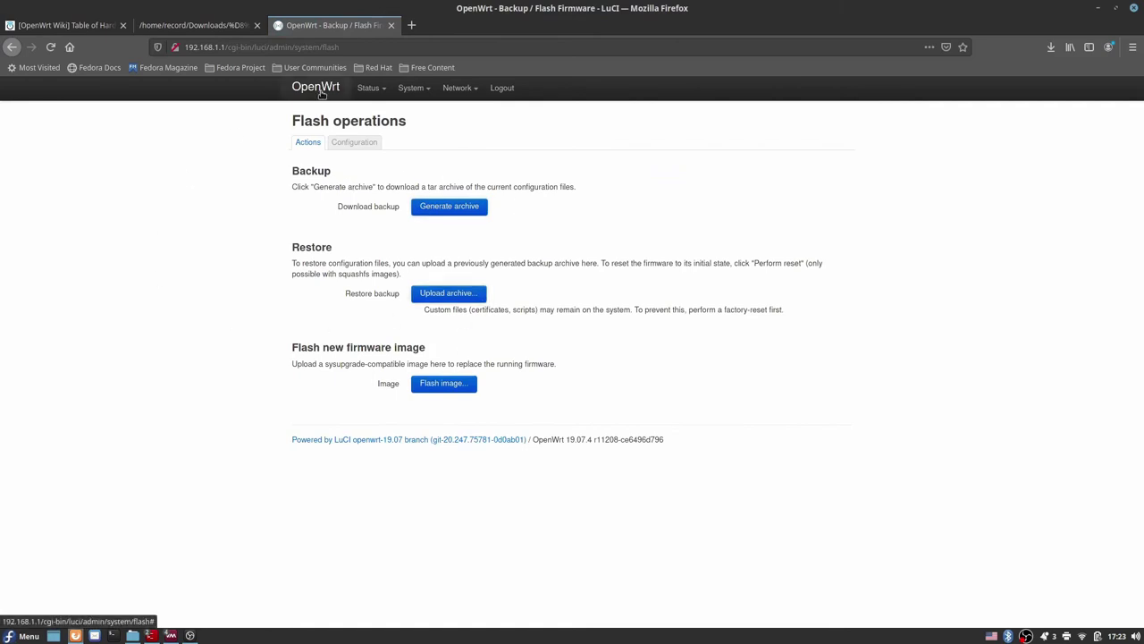
mouse_move(399, 97)
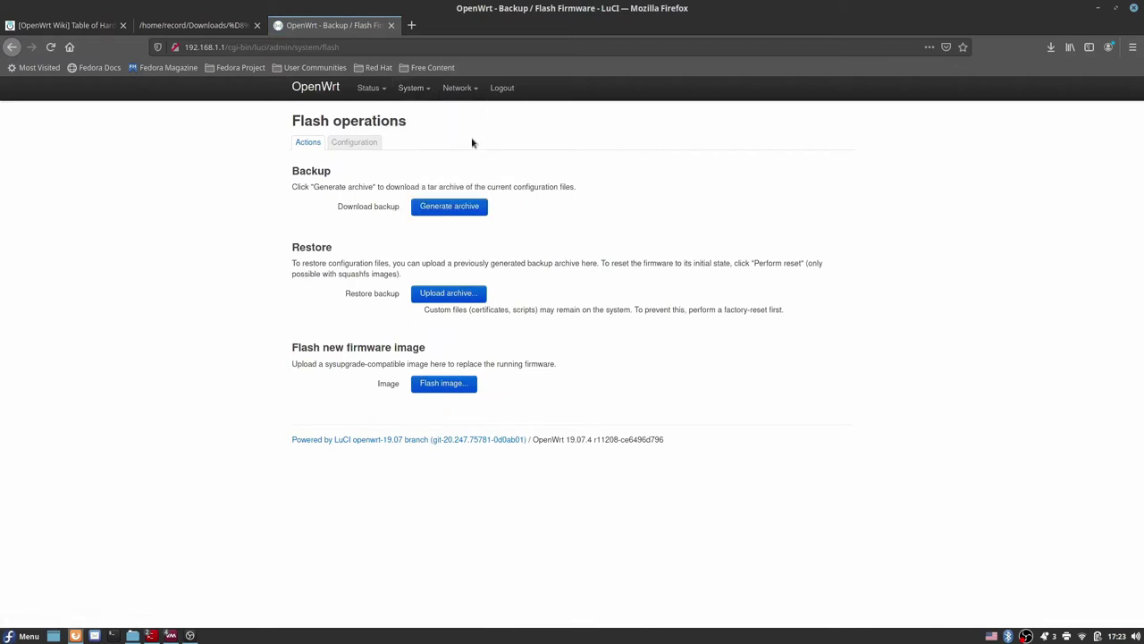
mouse_move(460, 88)
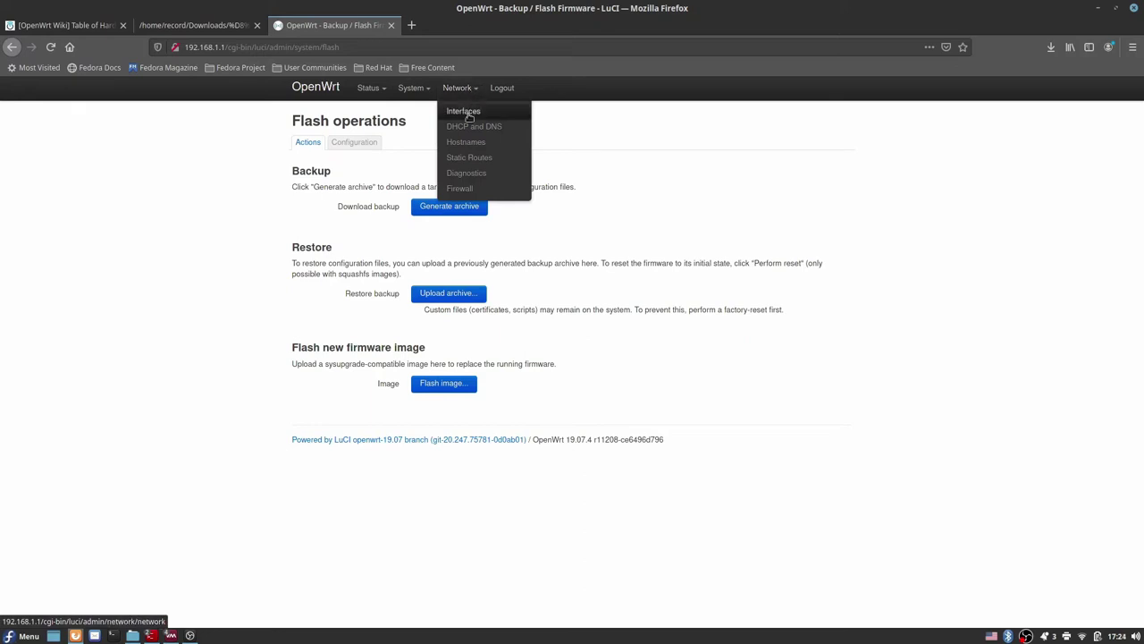
Step: Edit the LAN interface and confirm Static address protocol with IPv4 address 192.168.1.1
left_click(464, 113)
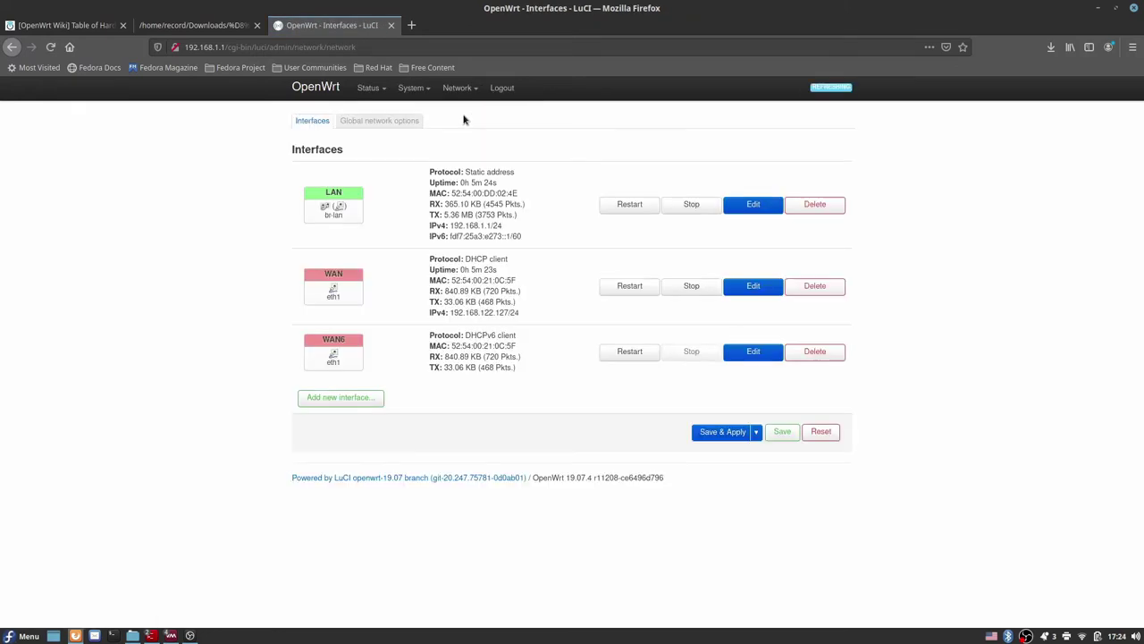
left_click(752, 211)
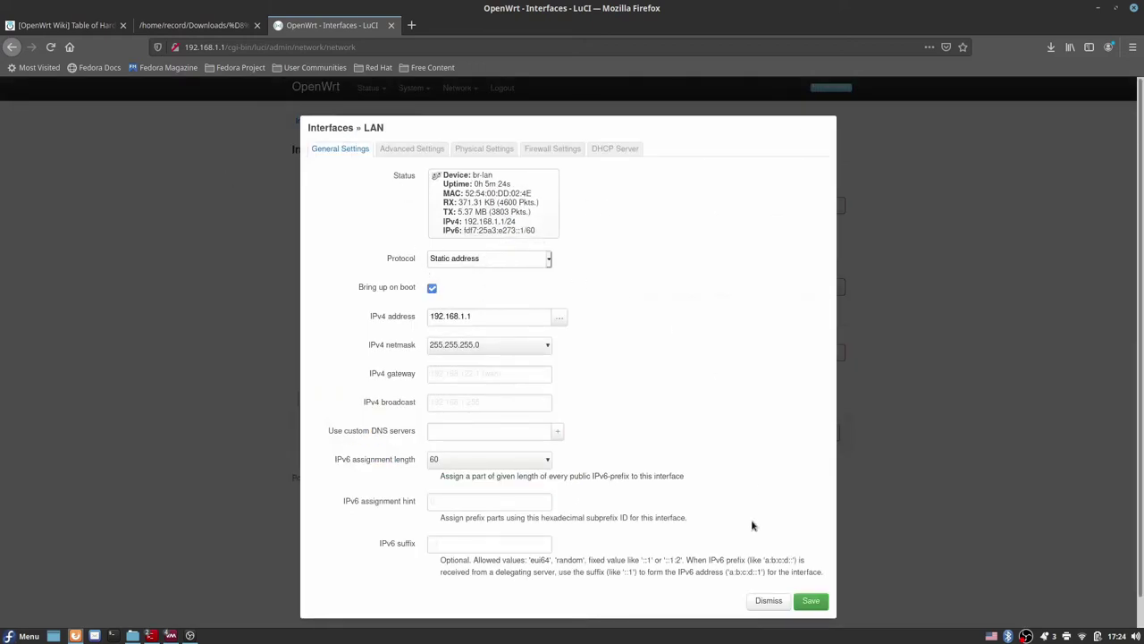
left_click(551, 259)
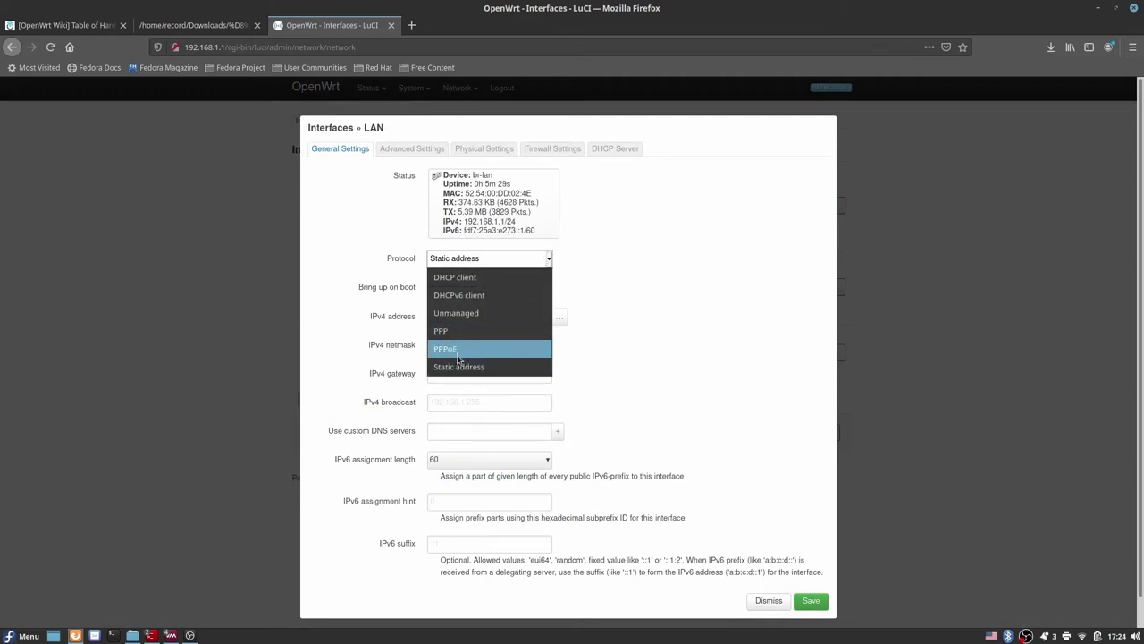
left_click(644, 304)
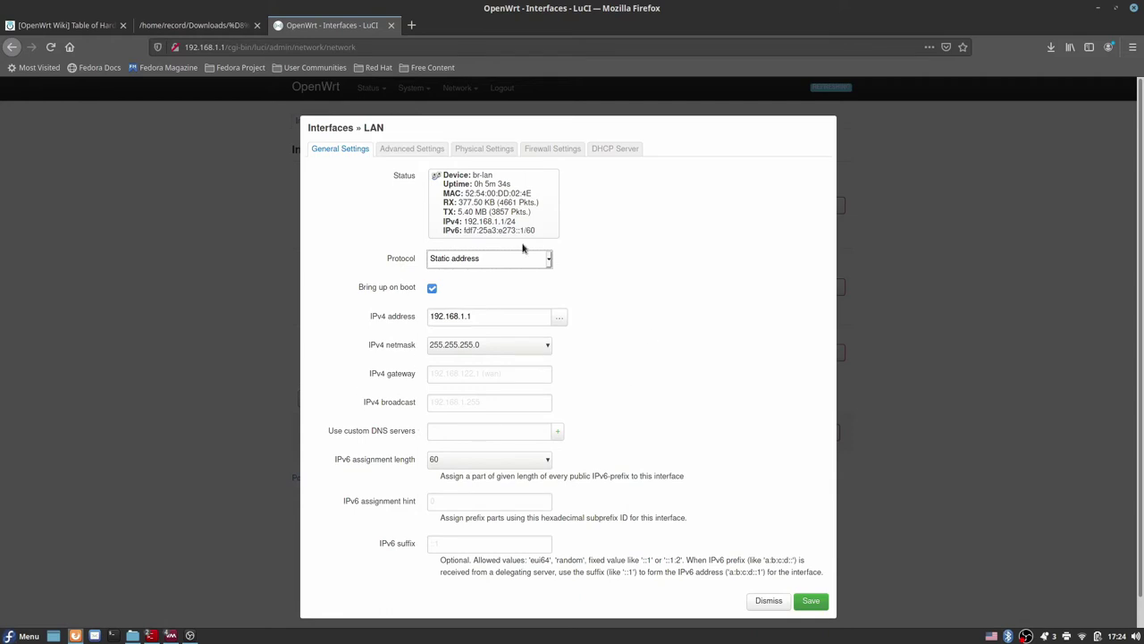
left_click(519, 316)
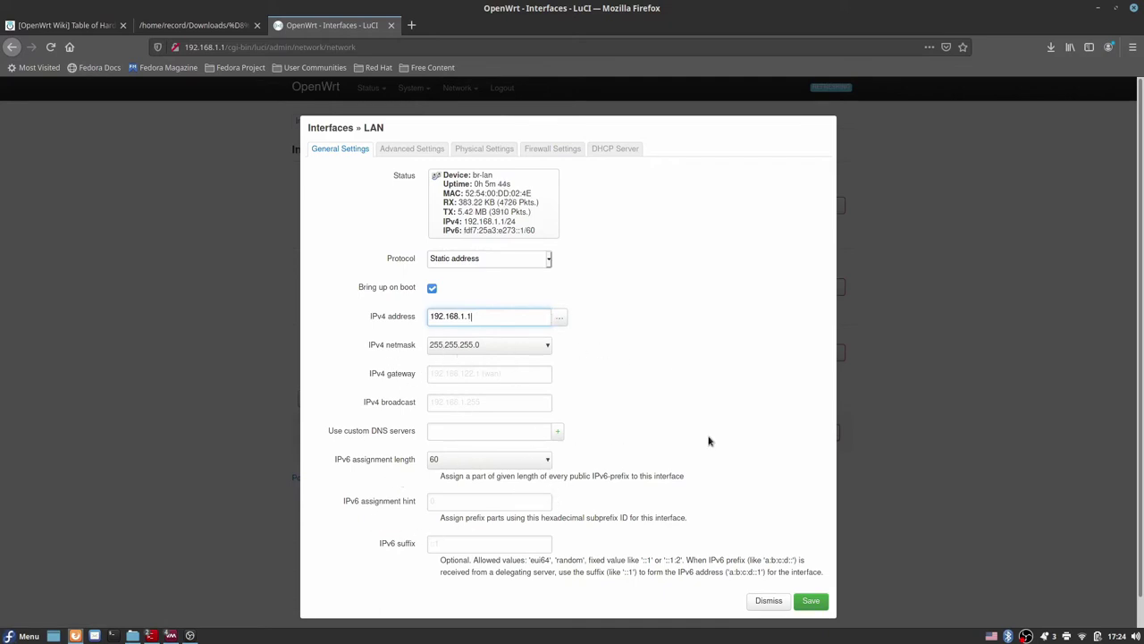
Step: Review LAN advanced and physical settings, confirming the bridge interface over eth0
left_click(429, 150)
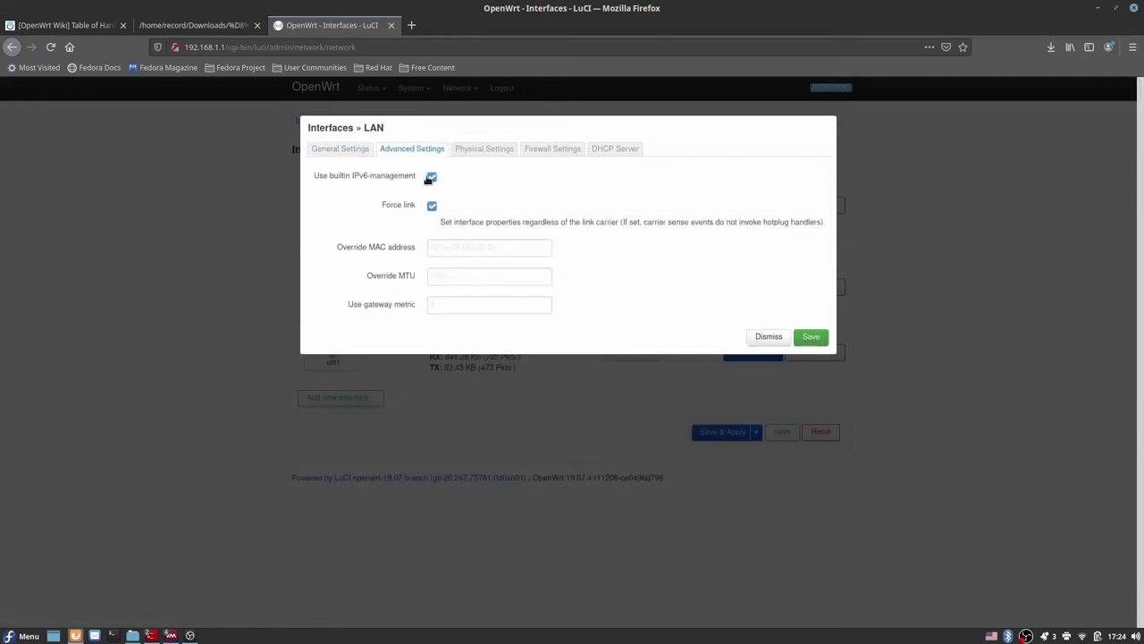
left_click(486, 153)
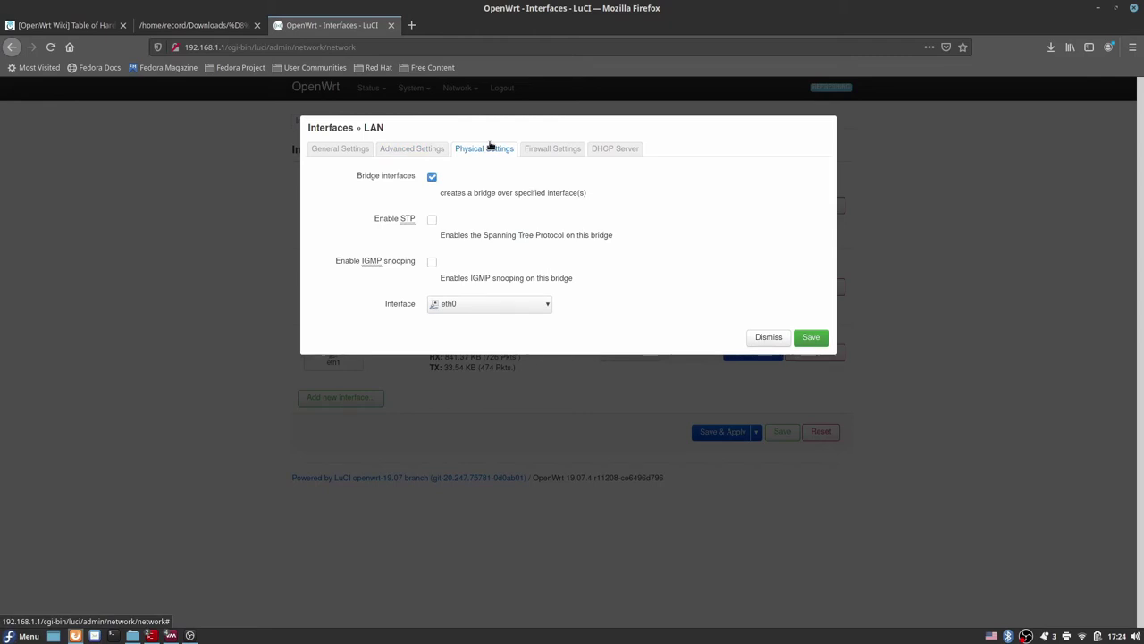
left_click_drag(413, 180, 357, 177)
left_click(356, 177)
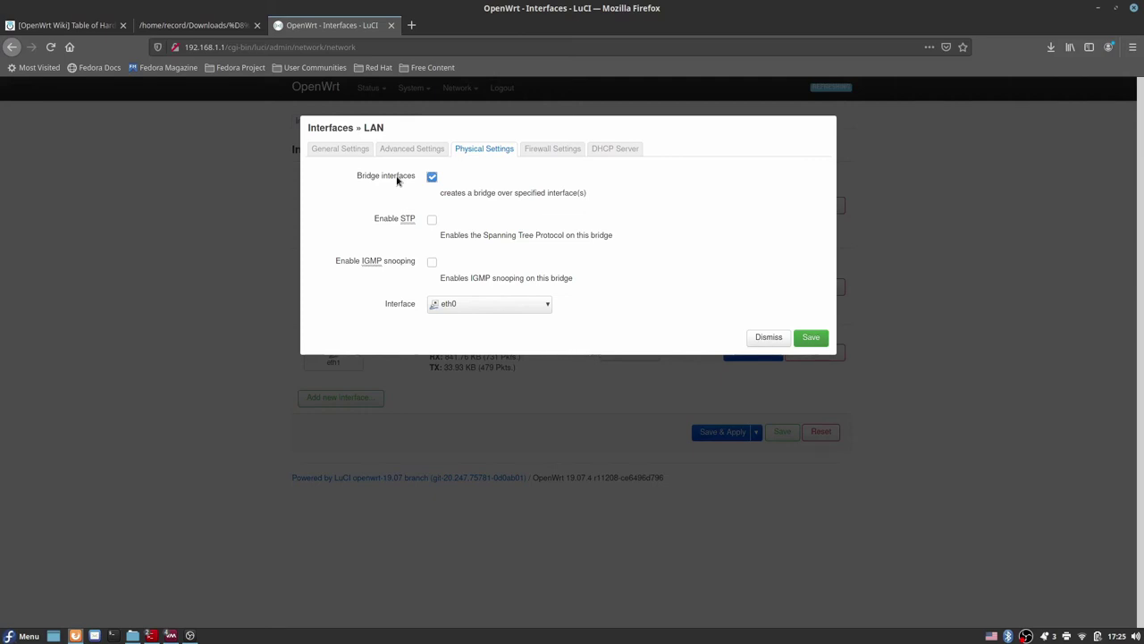
left_click(509, 306)
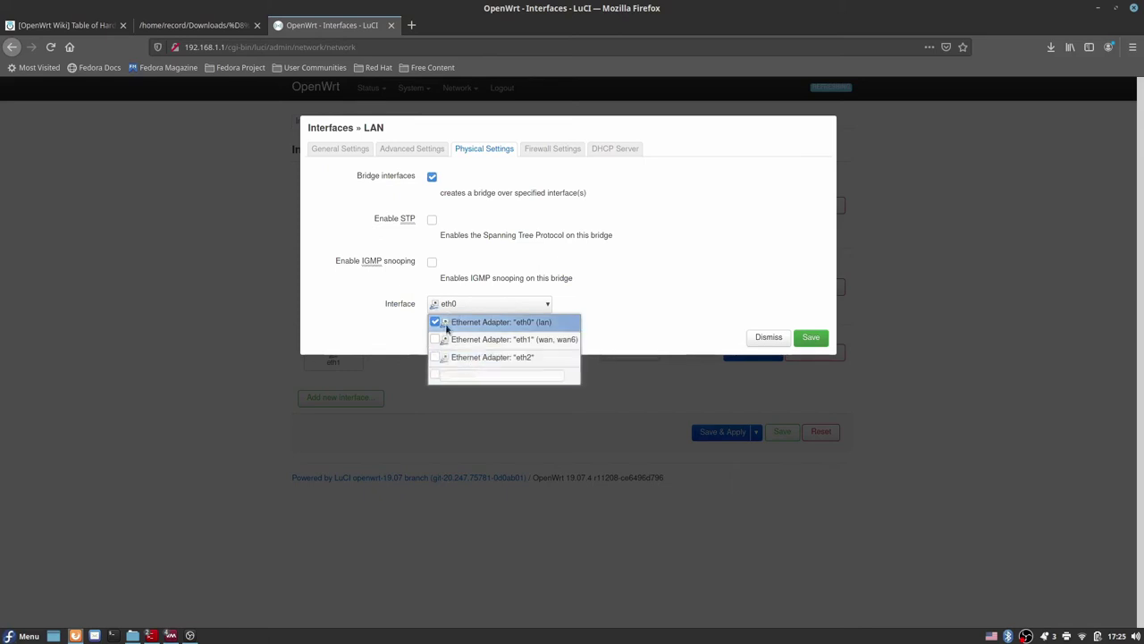
left_click(608, 184)
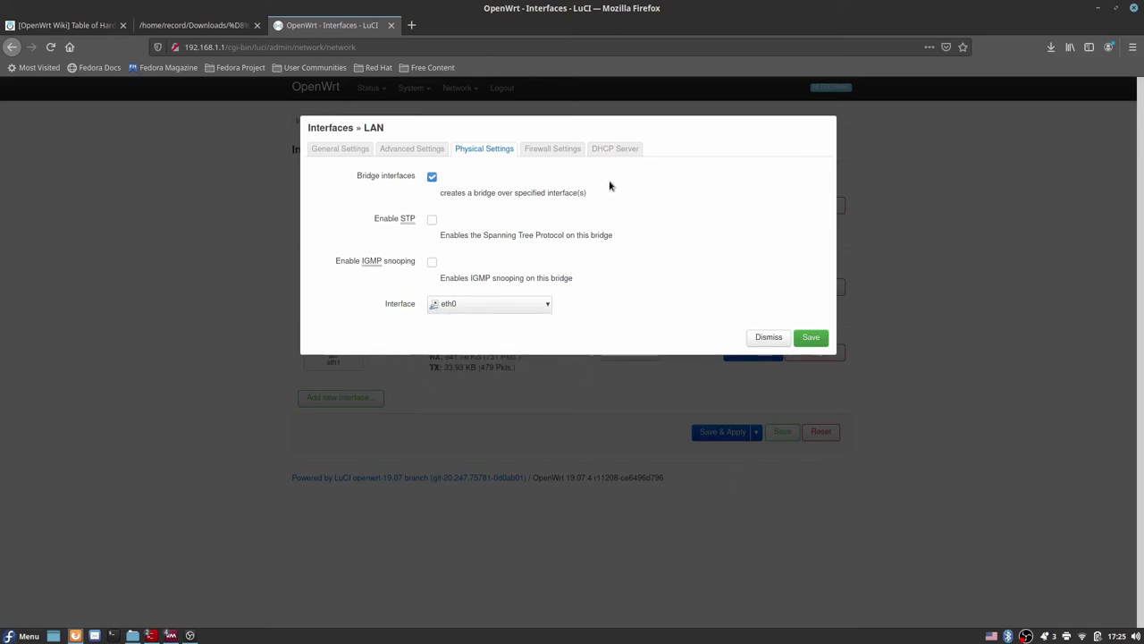
Step: Review the LAN firewall zone, DHCP server, advanced and IPv6 settings, then dismiss without saving
left_click(542, 152)
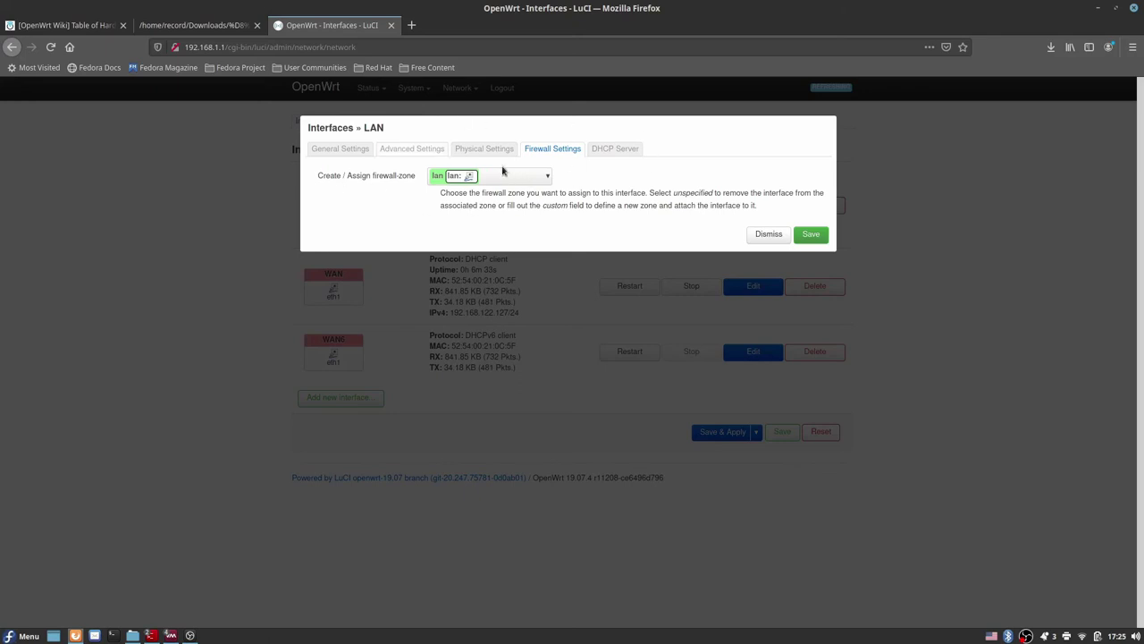
left_click(597, 151)
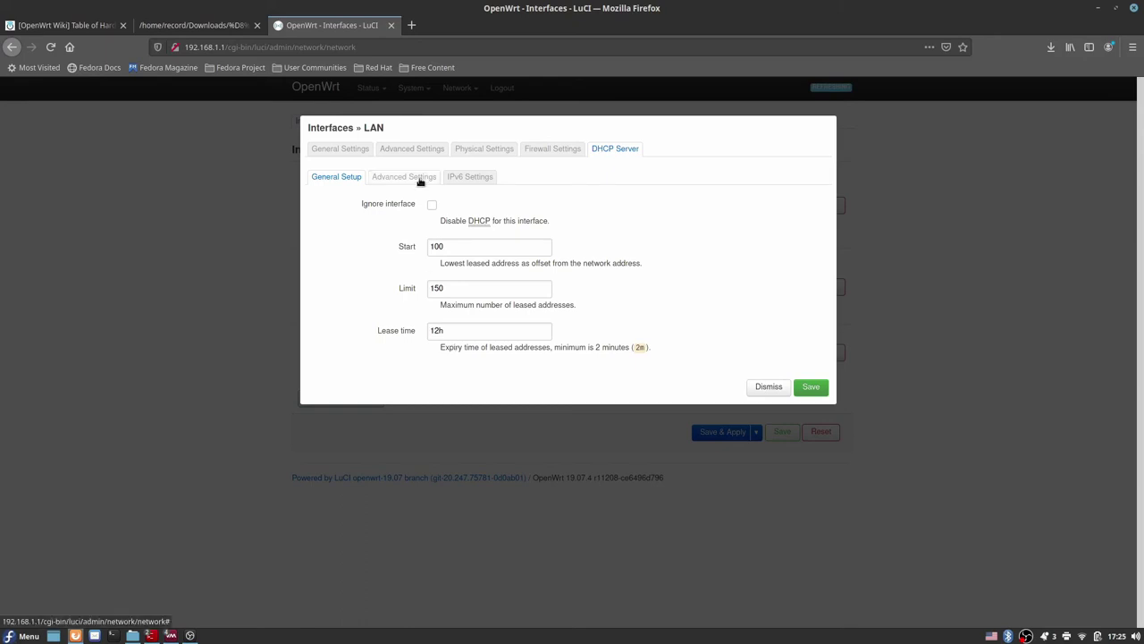
left_click(377, 177)
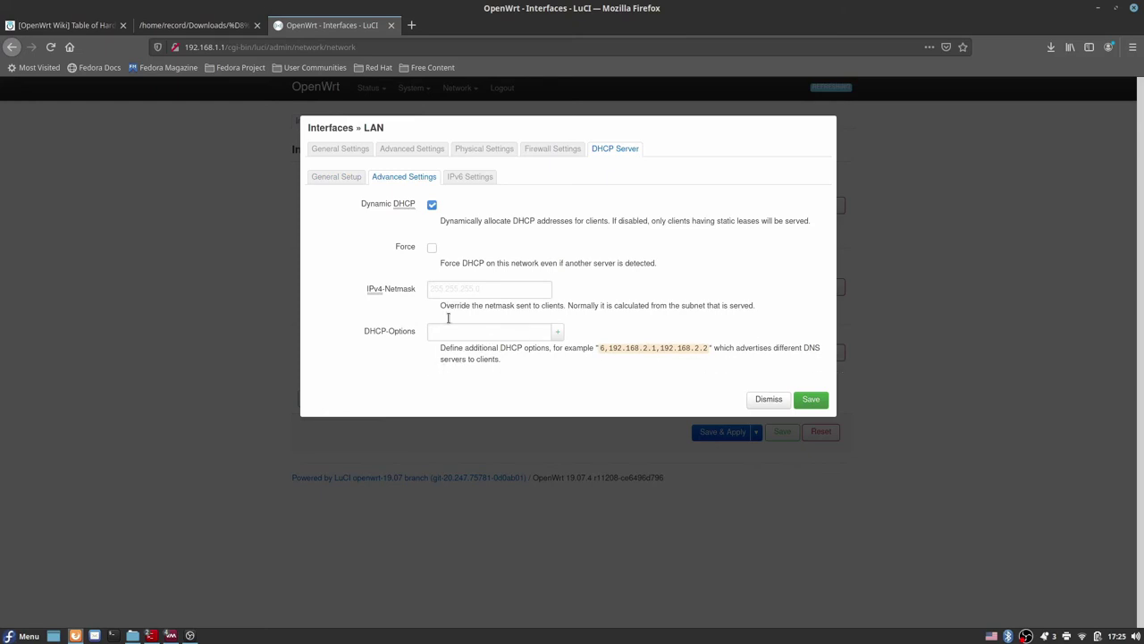
left_click(474, 181)
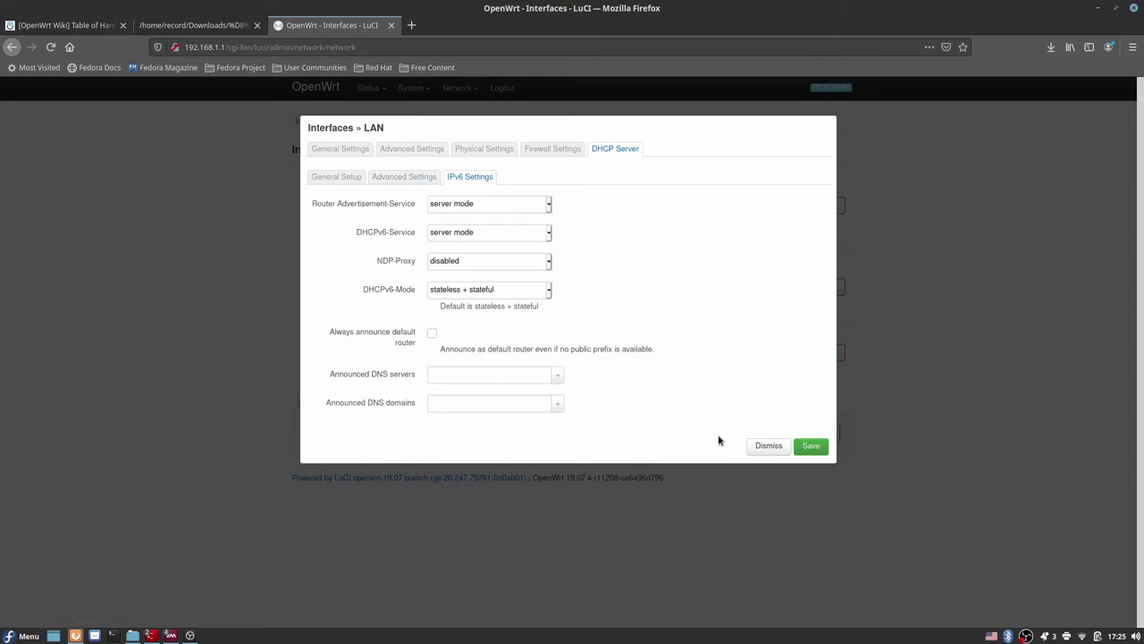
left_click(775, 447)
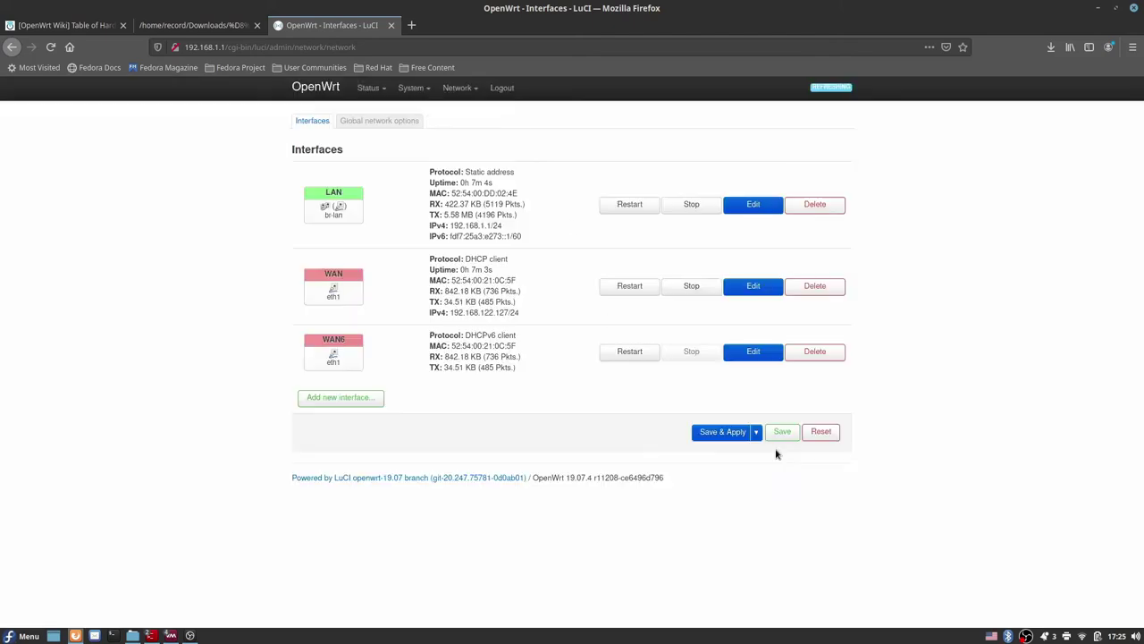
left_click(774, 286)
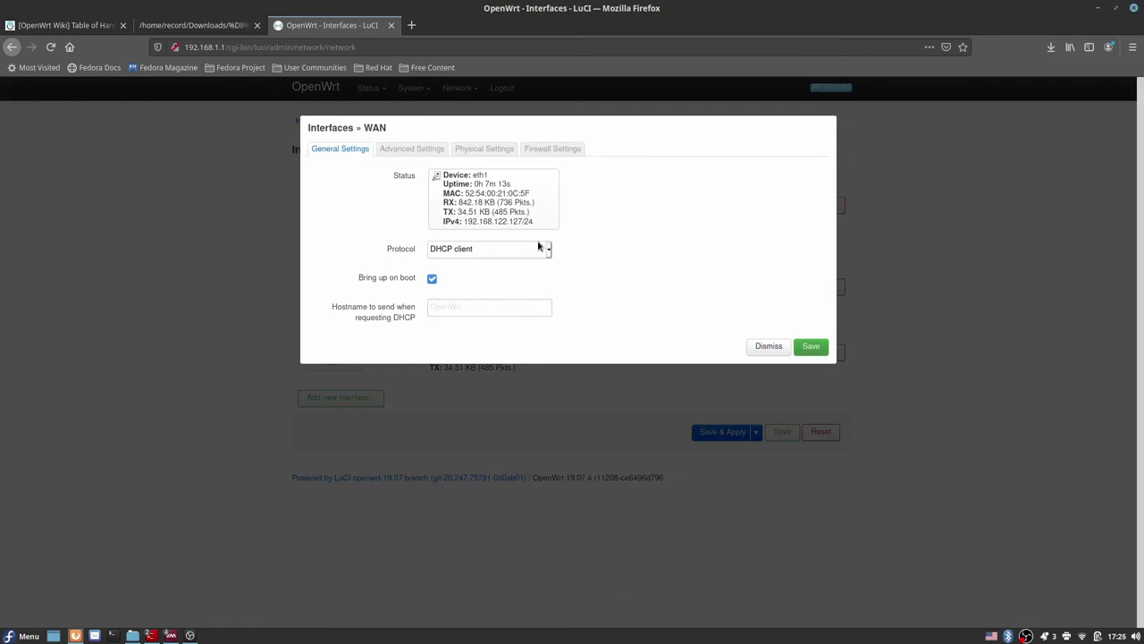
left_click(412, 150)
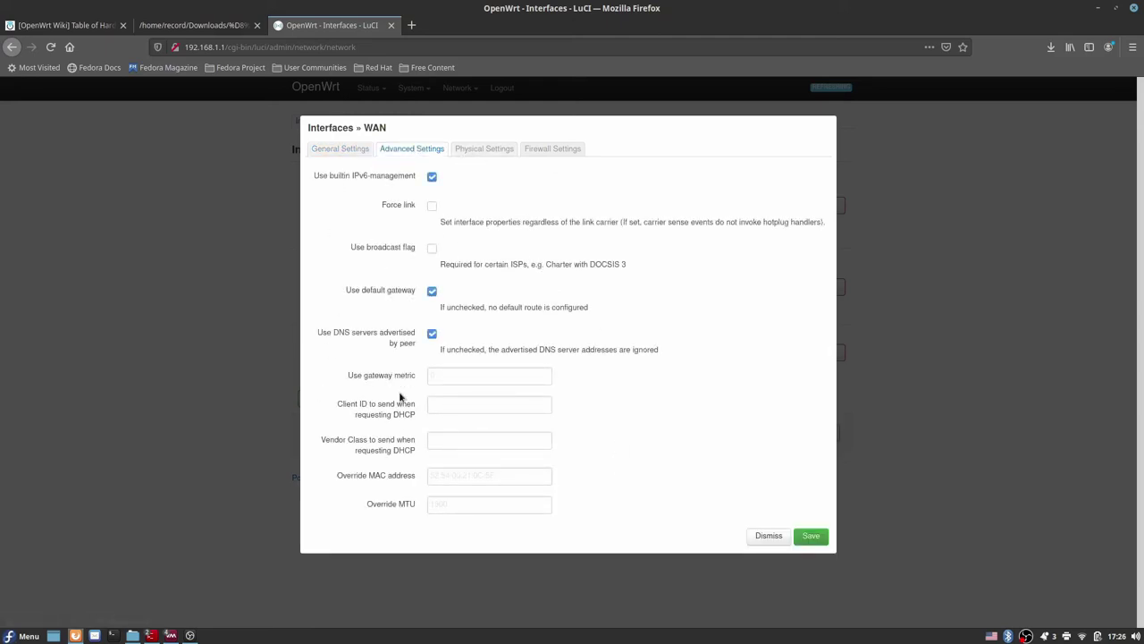
left_click_drag(425, 379, 347, 379)
left_click(585, 365)
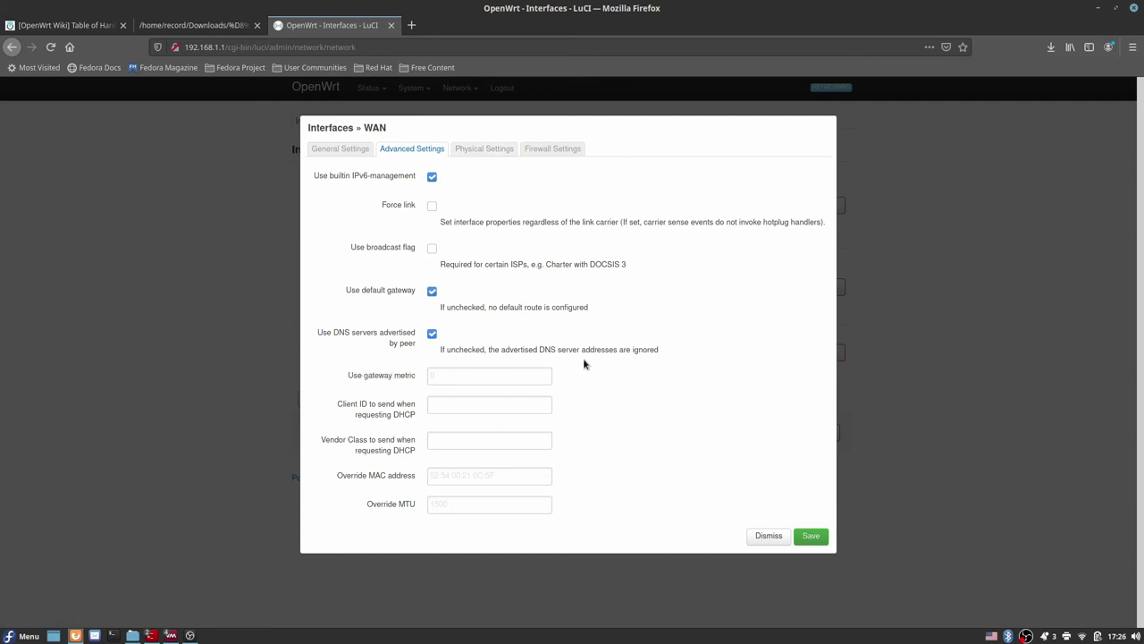
left_click(491, 150)
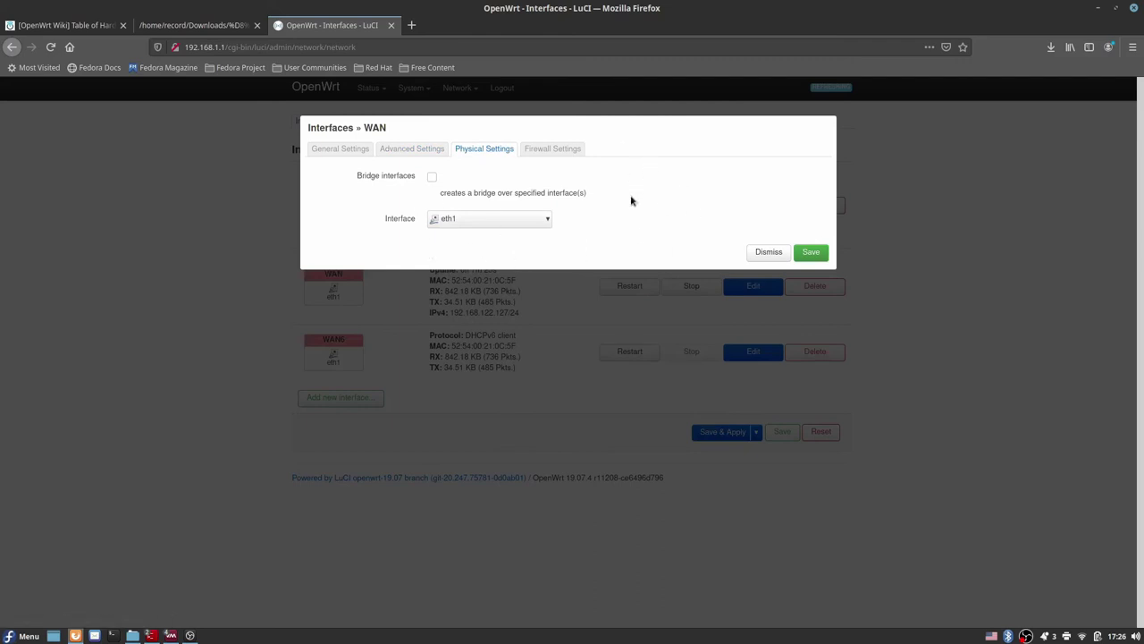
left_click(576, 150)
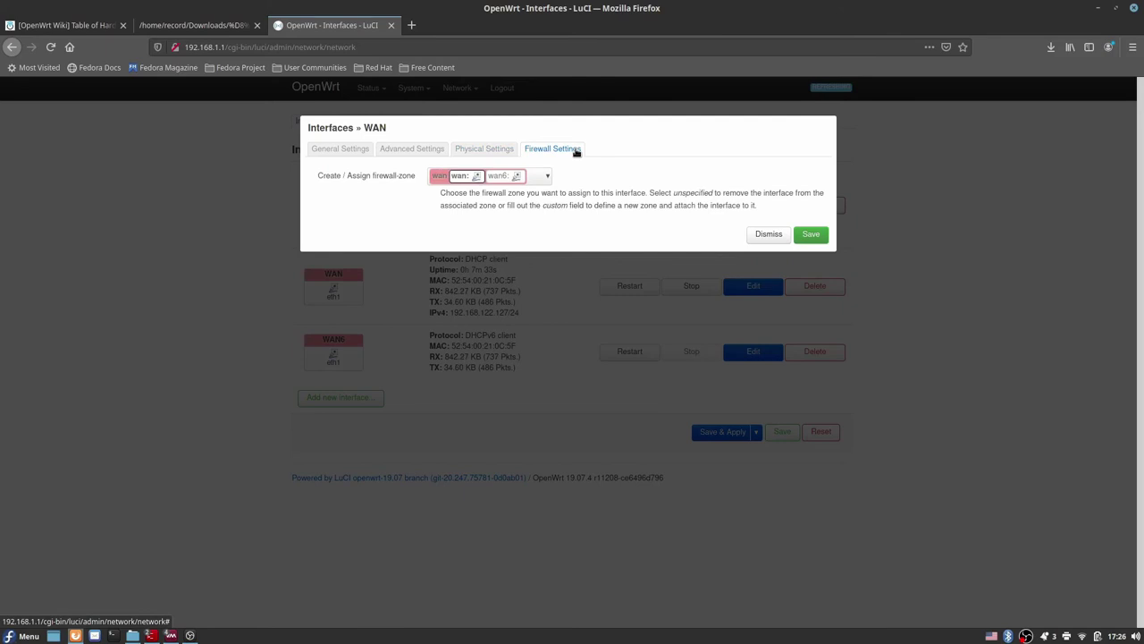
left_click(485, 179)
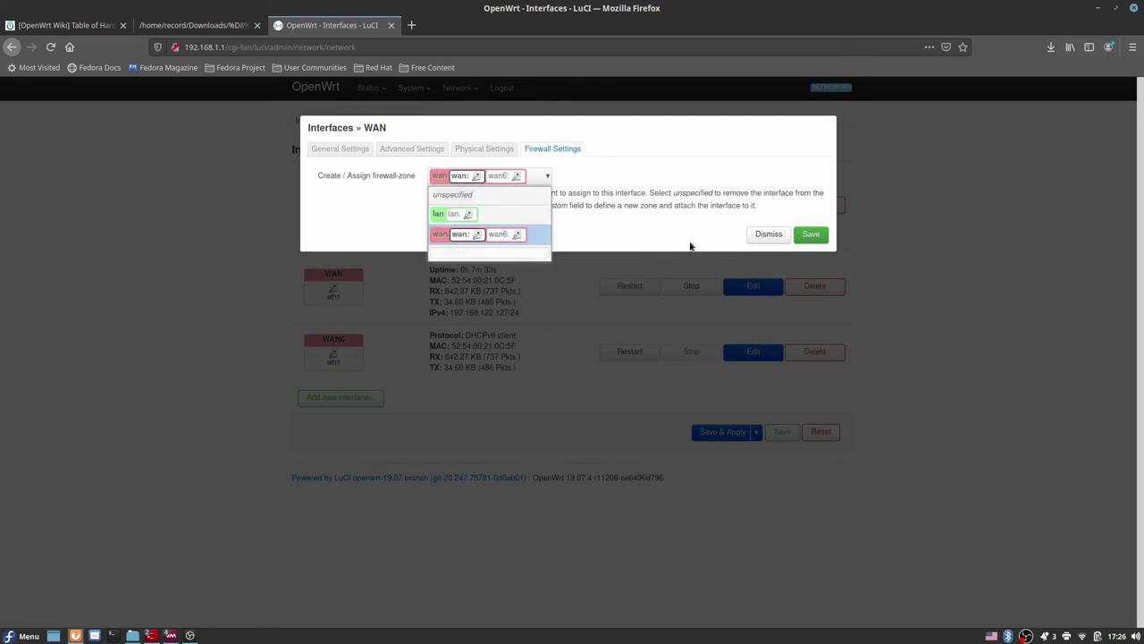
left_click(764, 234)
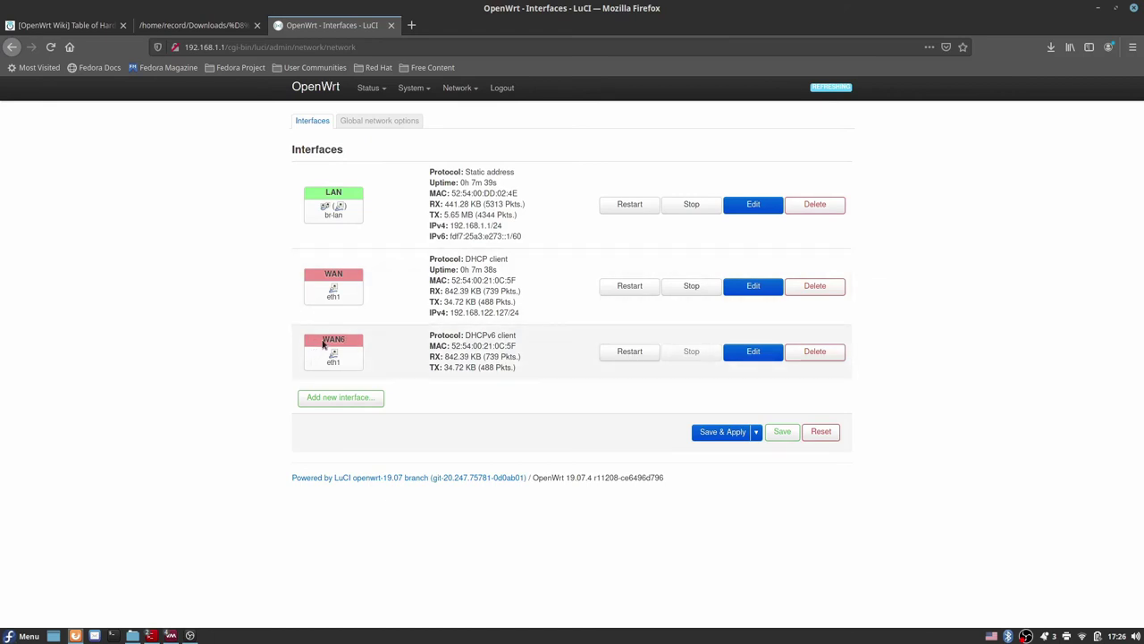
Step: Remove the WAN6 row and Save & Apply, leaving LAN and WAN
left_click_drag(324, 341, 349, 341)
left_click(822, 353)
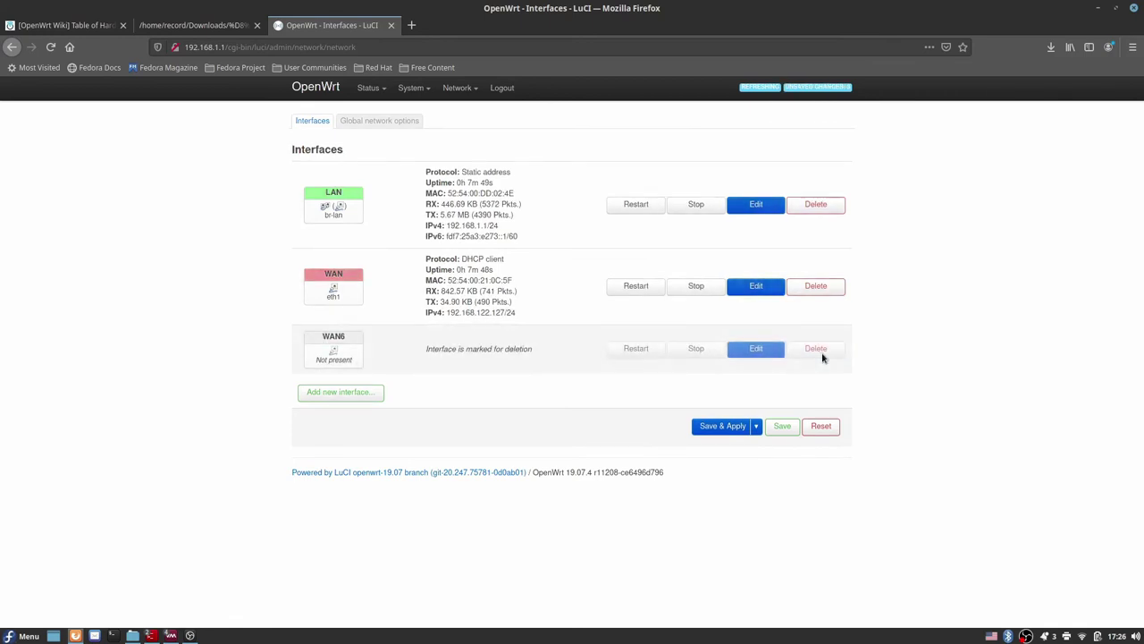
left_click(717, 425)
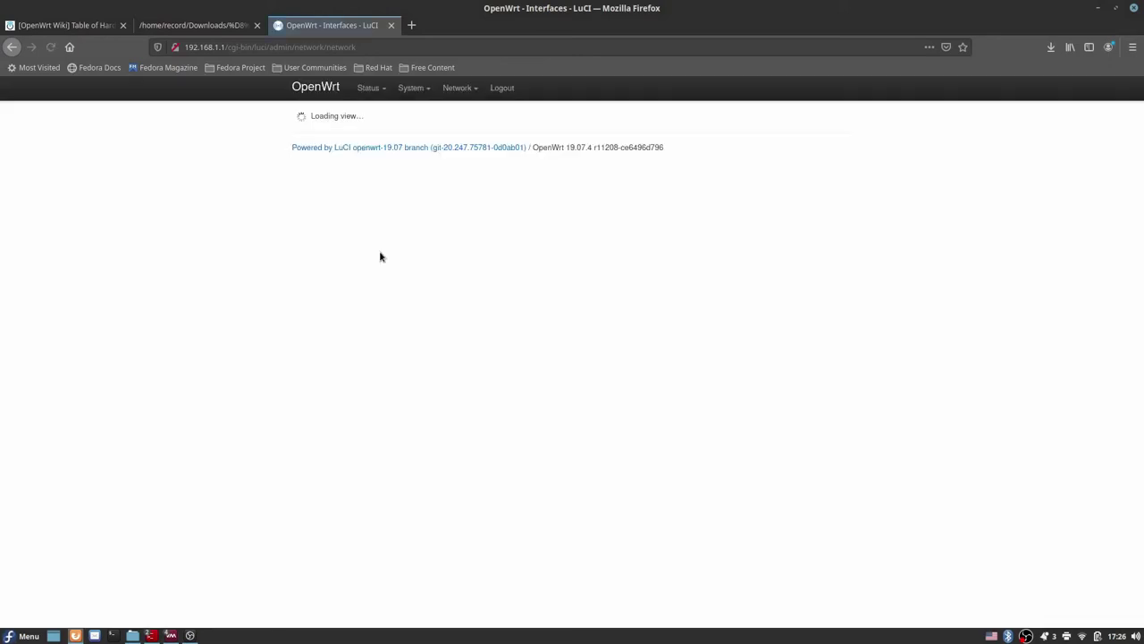
Step: Open Network > Firewall and review the zones: lan forwards to wan, wan masquerades
mouse_move(476, 99)
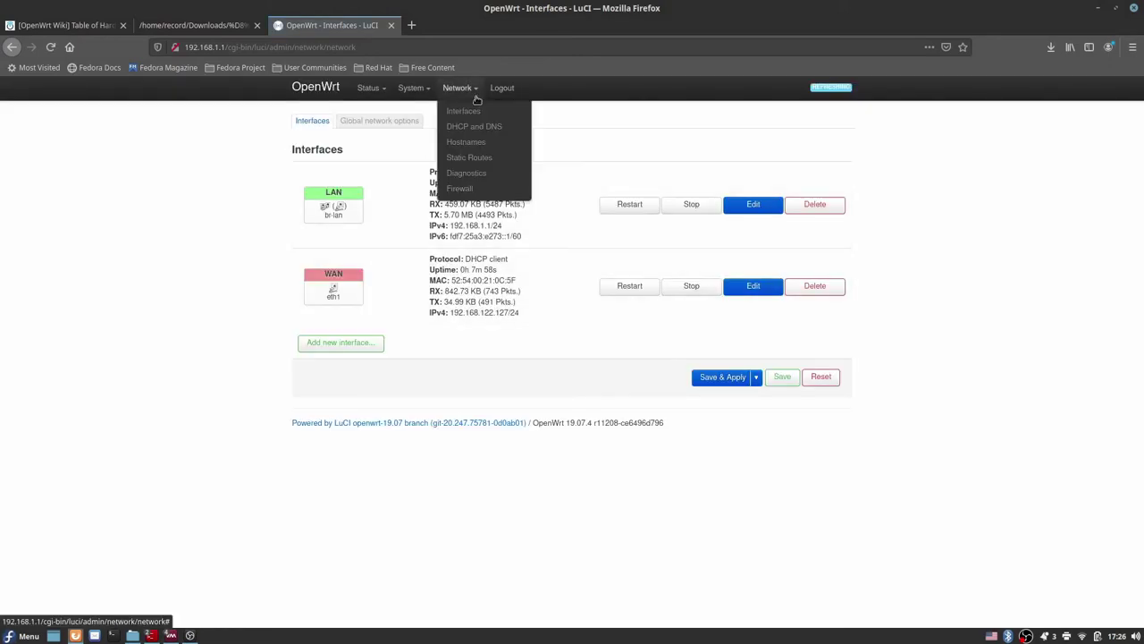
left_click(468, 188)
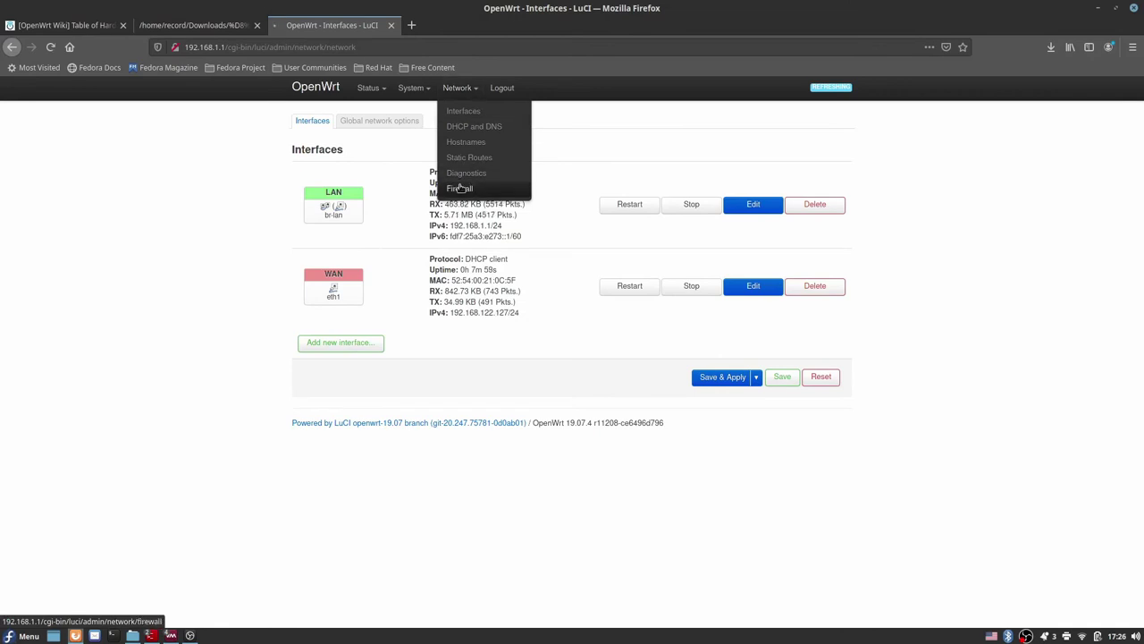
scroll(159, 213, "down", 1)
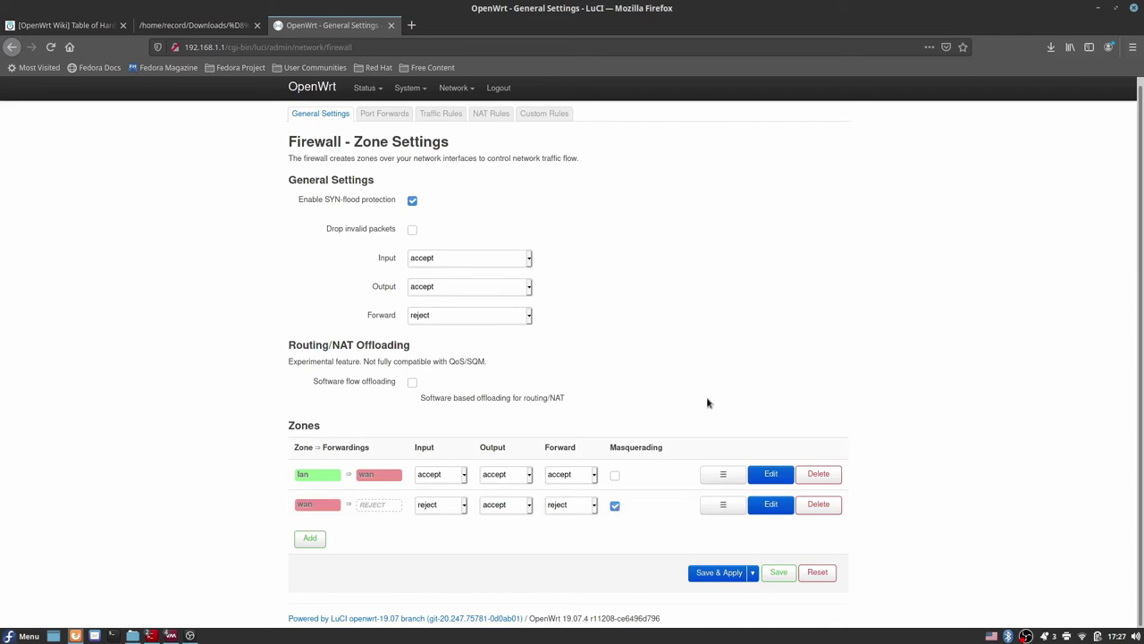
scroll(689, 485, "up", 1)
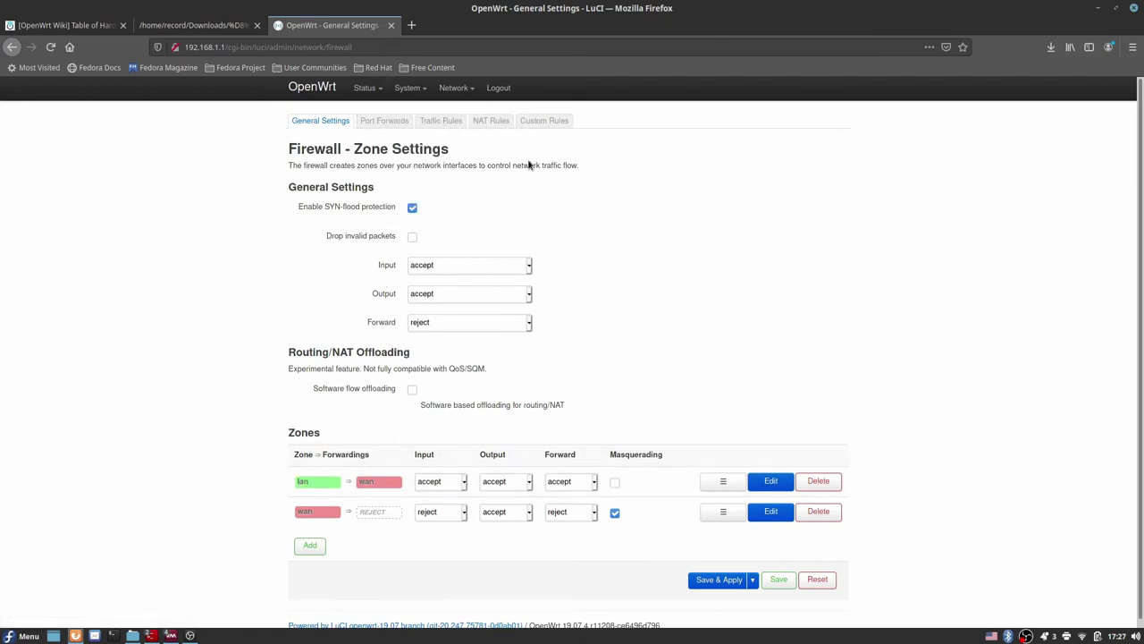
mouse_move(455, 90)
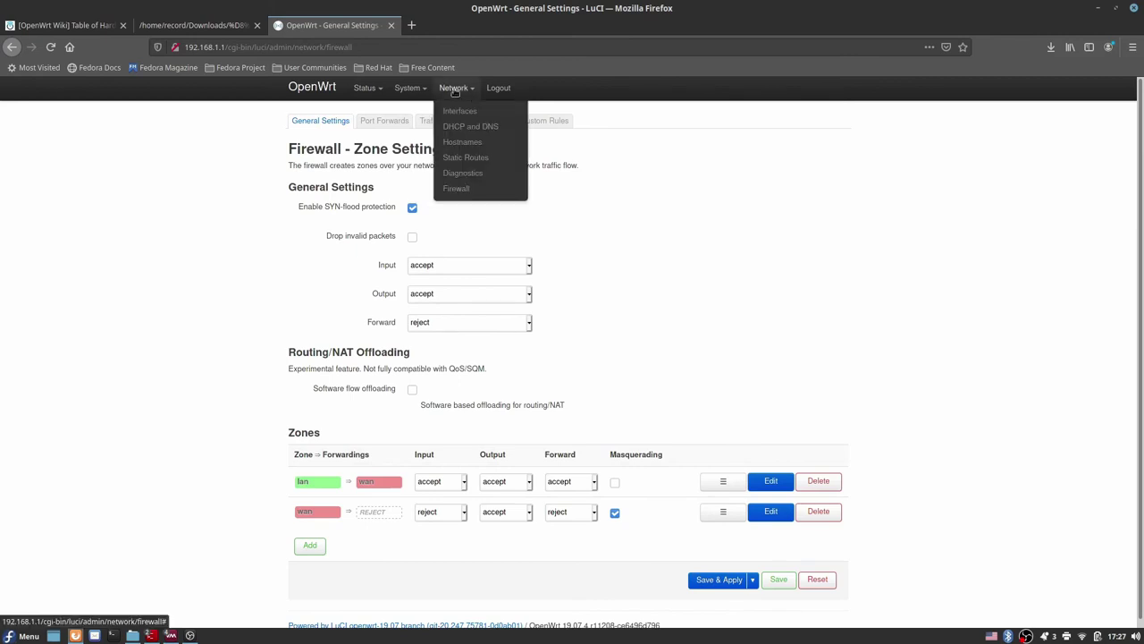
Step: Minimise and restore the openwrt console window from the taskbar
left_click(173, 635)
key("alt+Tab")
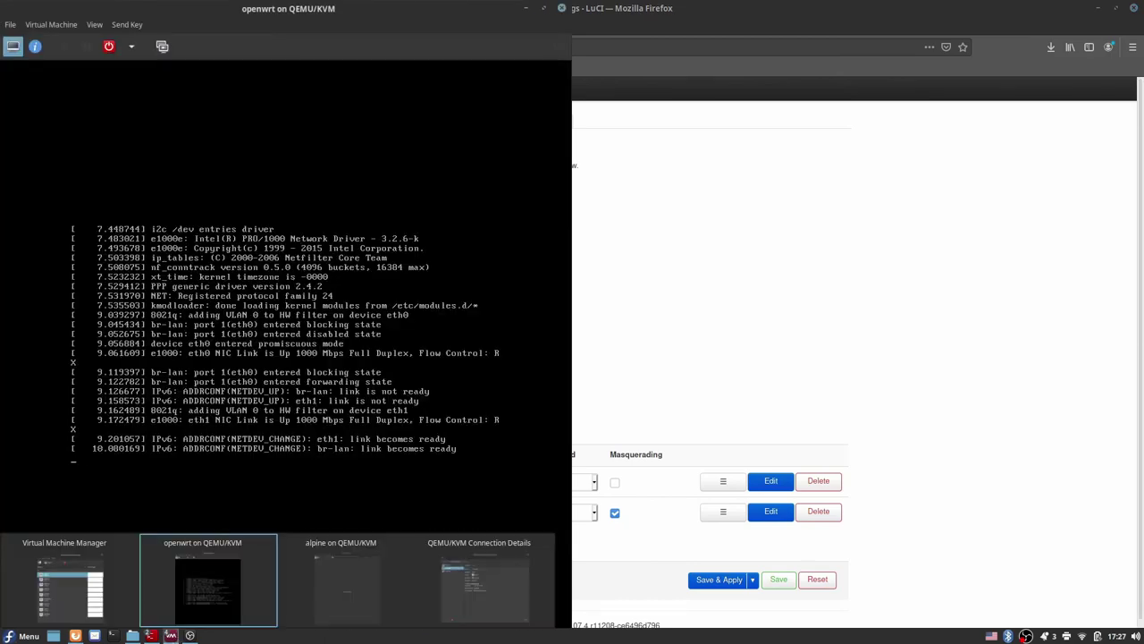
left_click(170, 636)
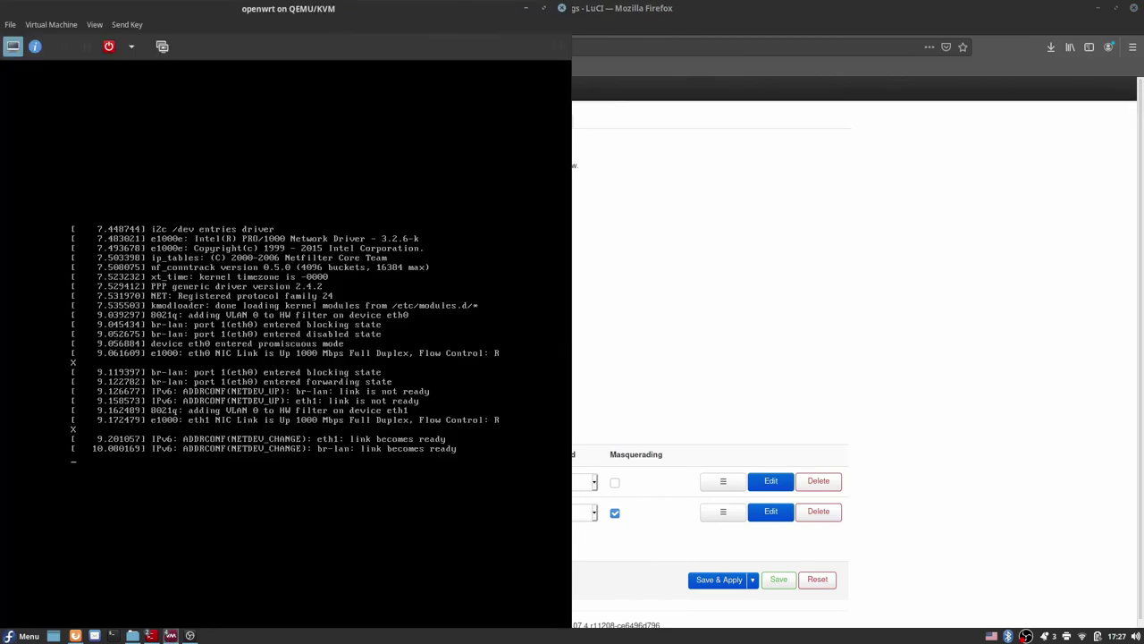
left_click(170, 636)
left_click(170, 636)
right_click(170, 635)
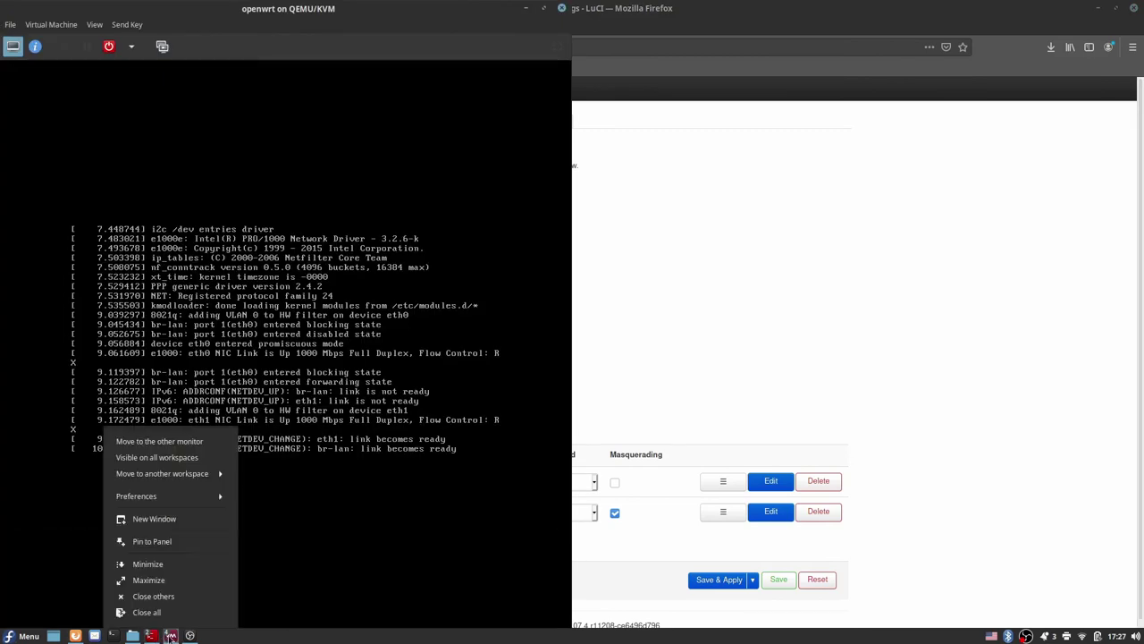
left_click(170, 636)
left_click(170, 636)
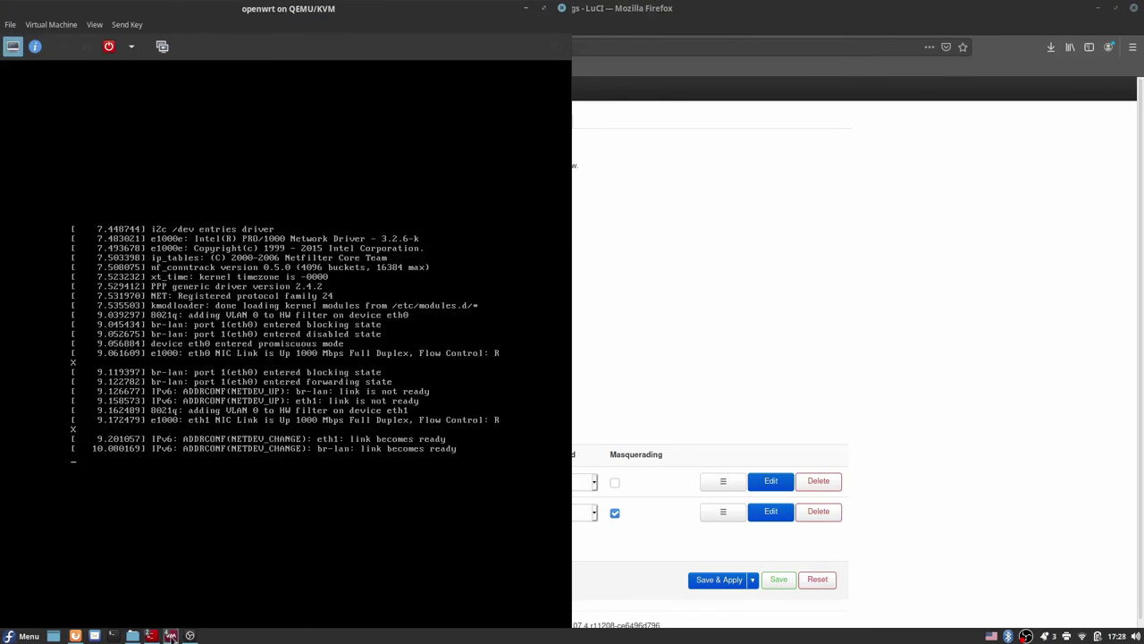
left_click(169, 636)
left_click(170, 636)
right_click(170, 636)
Step: Alt+Tab to bring the 'alpine on QEMU/KVM' console window forward
key("Escape")
key("alt+Tab")
key("alt+Tab")
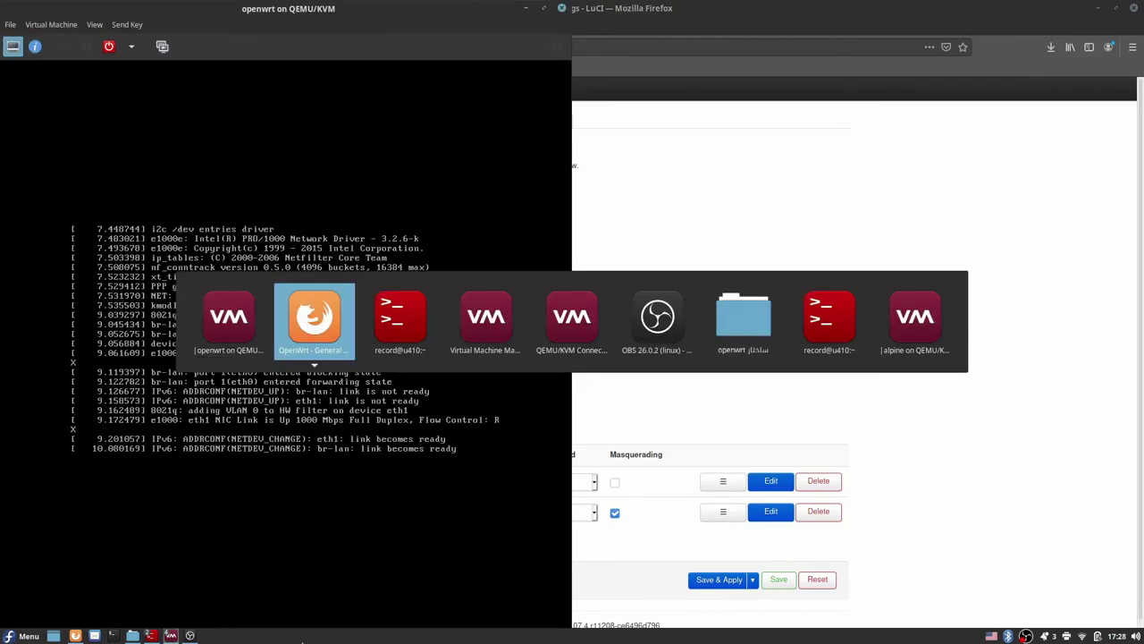
key("alt+Tab")
key("alt+Tab")
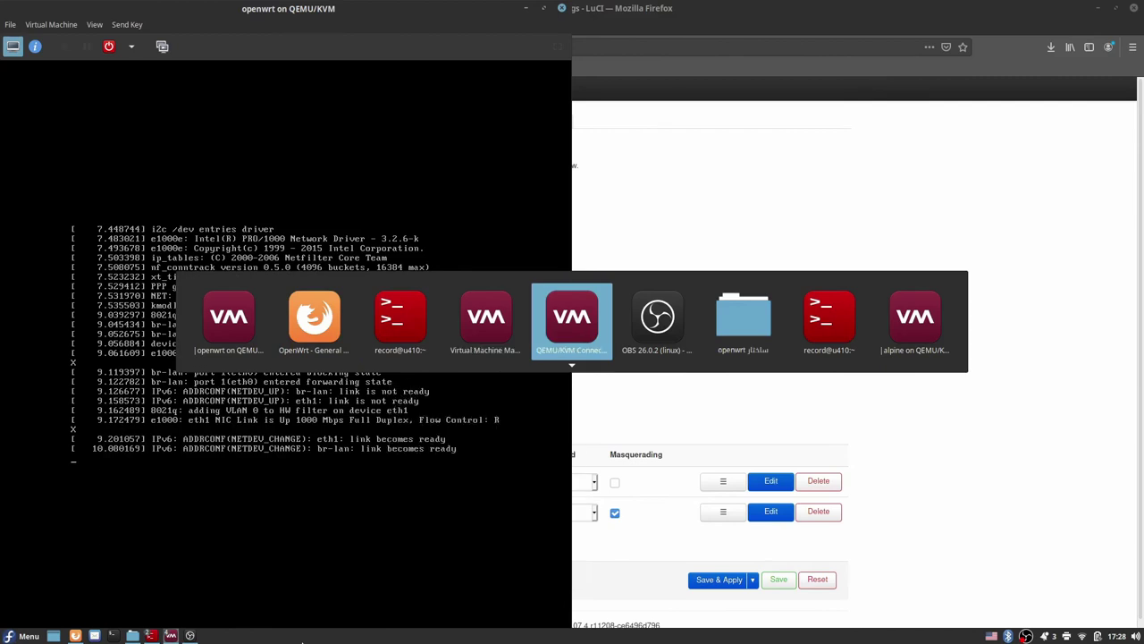
key("alt+Tab")
key("alt+Tab")
key("alt+Tab")
key("alt+Tab")
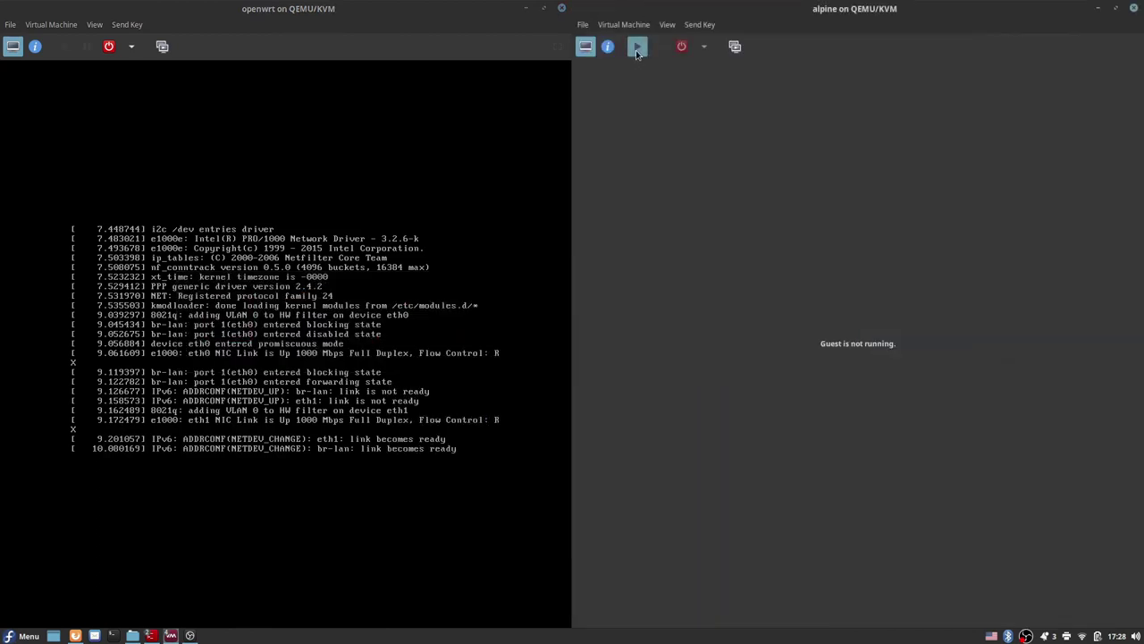
Step: Run the alpine VM, log in as root, and ping google.com until replies arrive
left_click(637, 49)
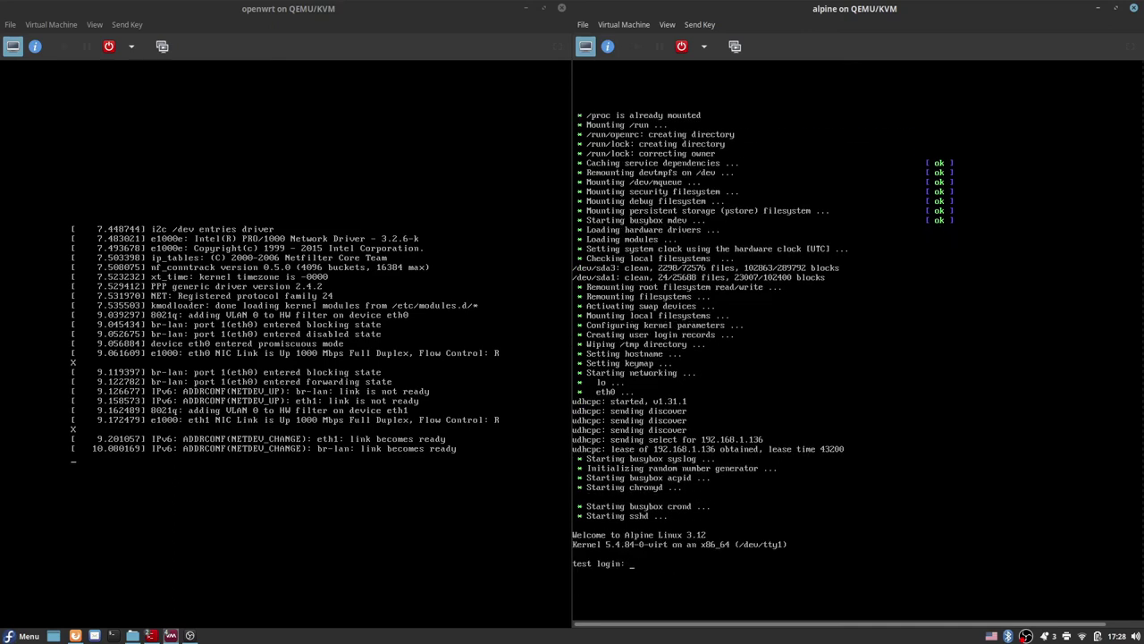
type("root")
key("Return")
key("Return")
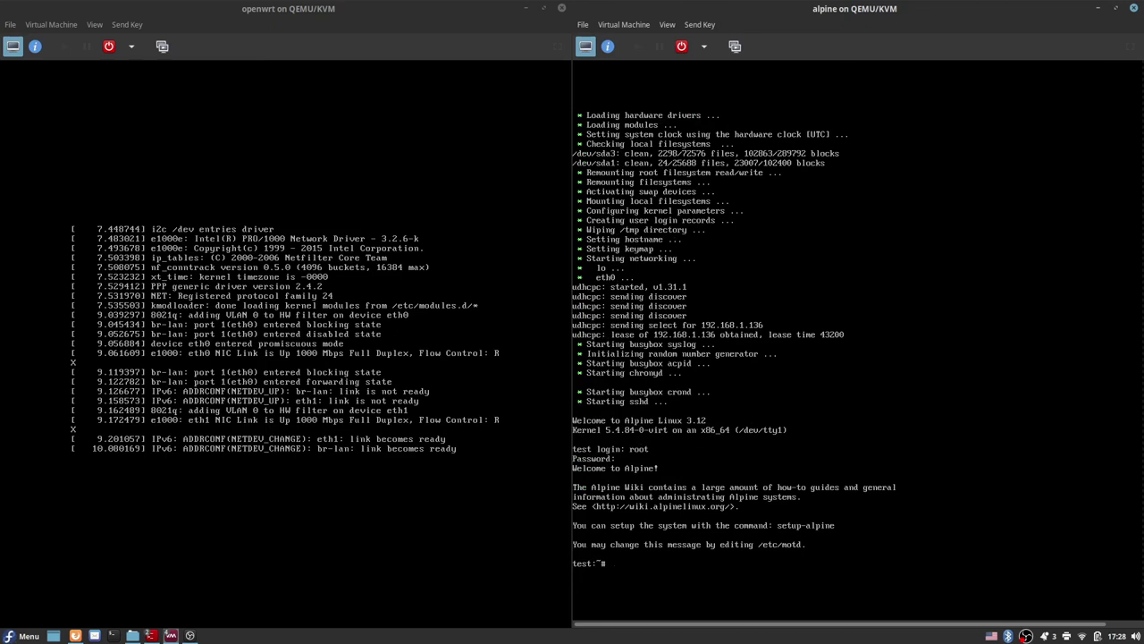
type("ping google.com")
key("Return")
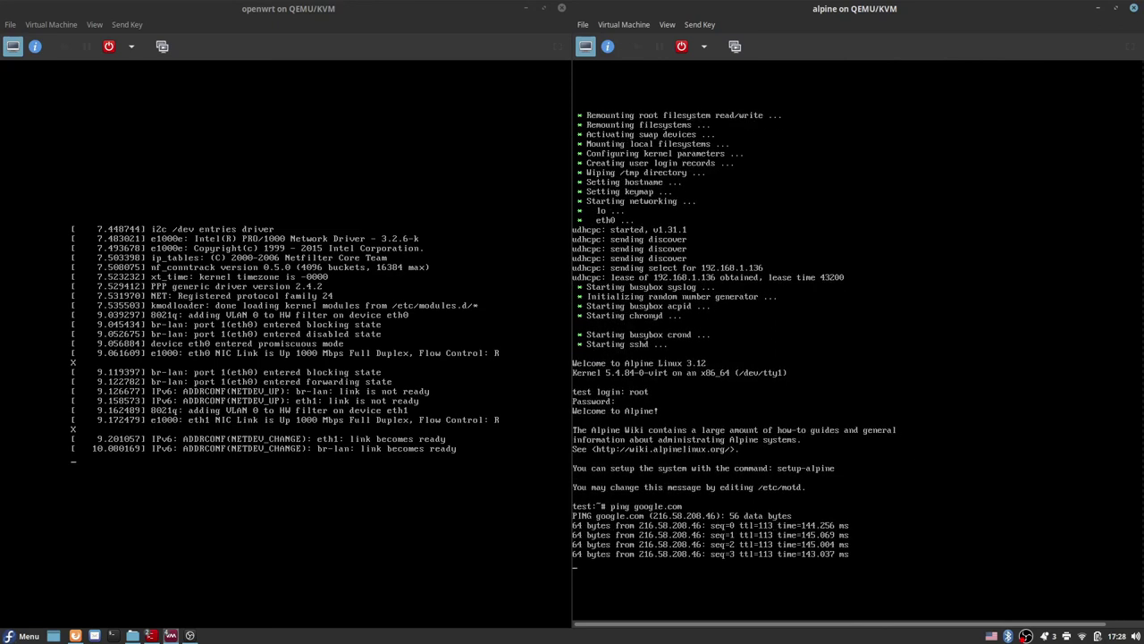
Step: Stop the ping, try curl google.com, then download google.com to index.html with wget
key("ctrl+c")
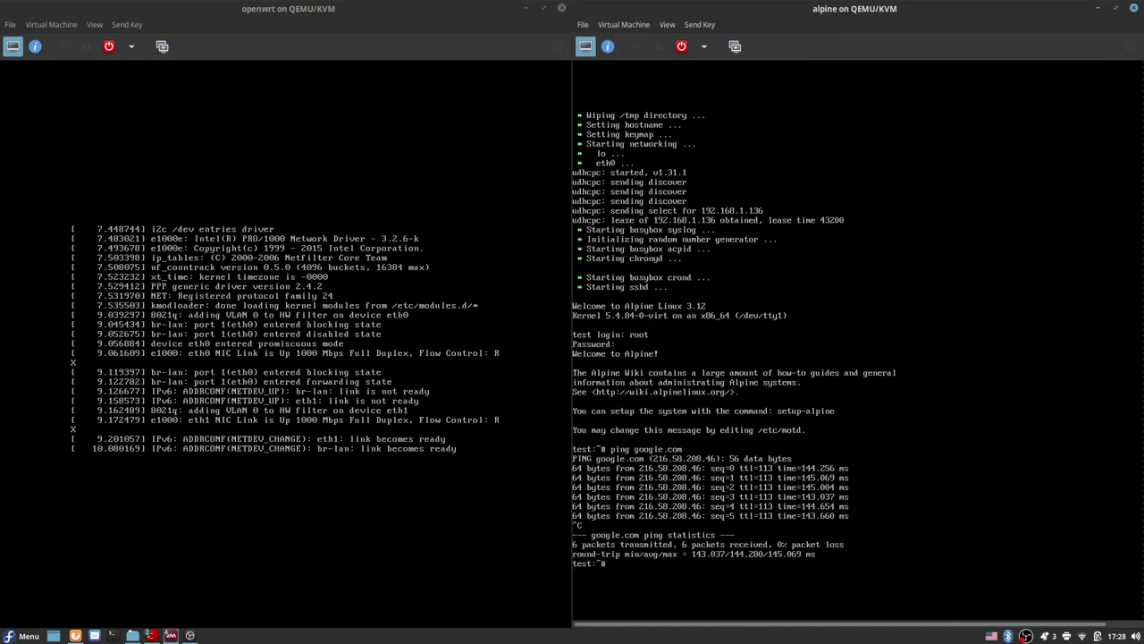
type("curl google.com")
key("Return")
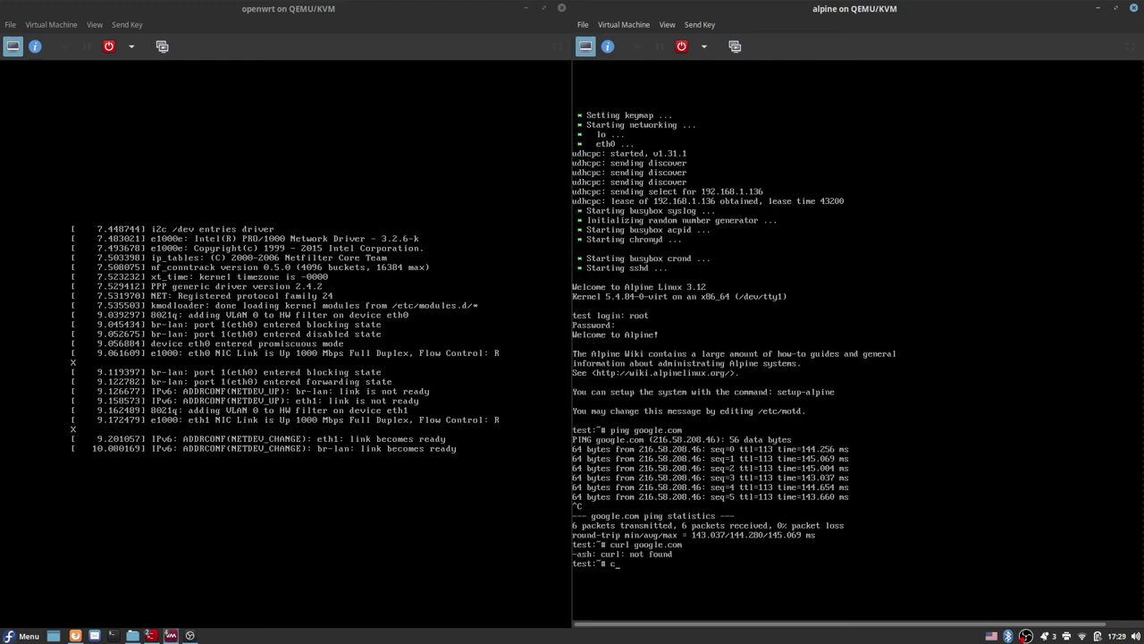
type("w")
key("Tab")
key("Tab")
type("g")
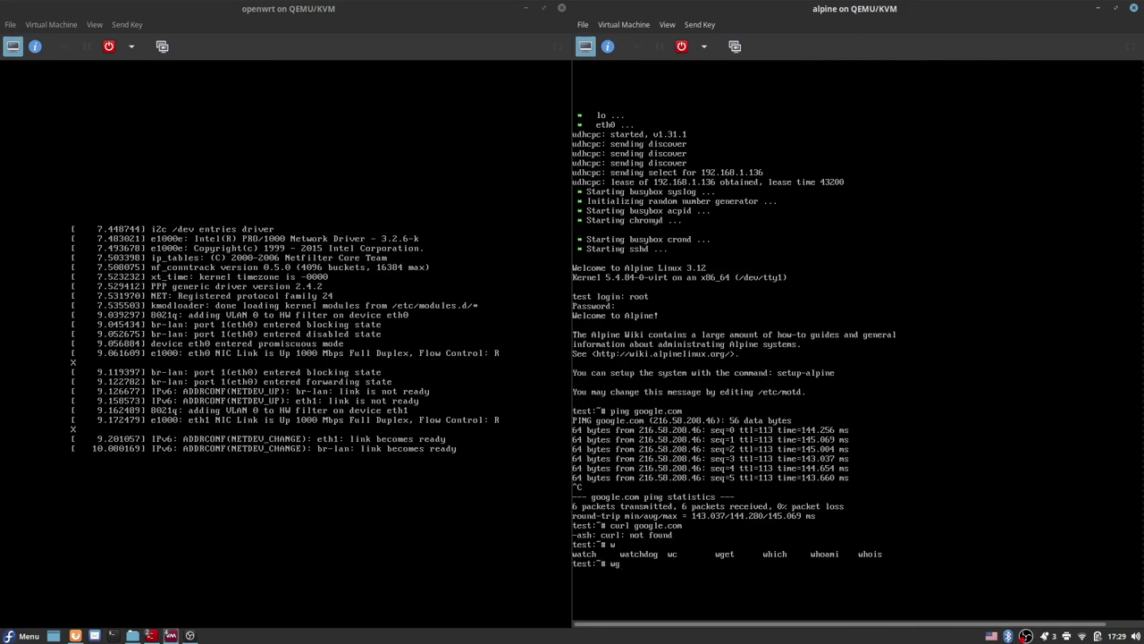
key("Tab")
type(".")
key("Tab")
key("BackSpace")
key("BackSpace")
key("BackSpace")
key("BackSpace")
key("BackSpace")
key("BackSpace")
key("BackSpace")
key("BackSpace")
key("BackSpace")
key("BackSpace")
key("BackSpace")
key("BackSpace")
key("BackSpace")
key("BackSpace")
key("BackSpace")
type("t google.com")
key("Return")
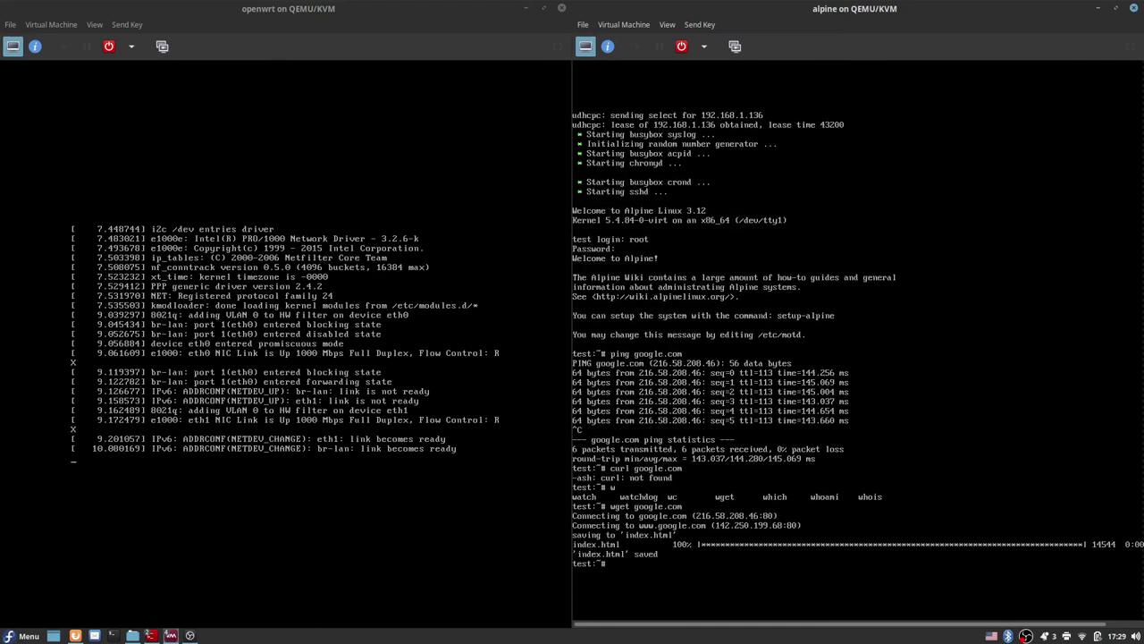
Step: Open the downloaded index.html in vi, scroll down, and quit with :q
type("vim index.html")
key("Return")
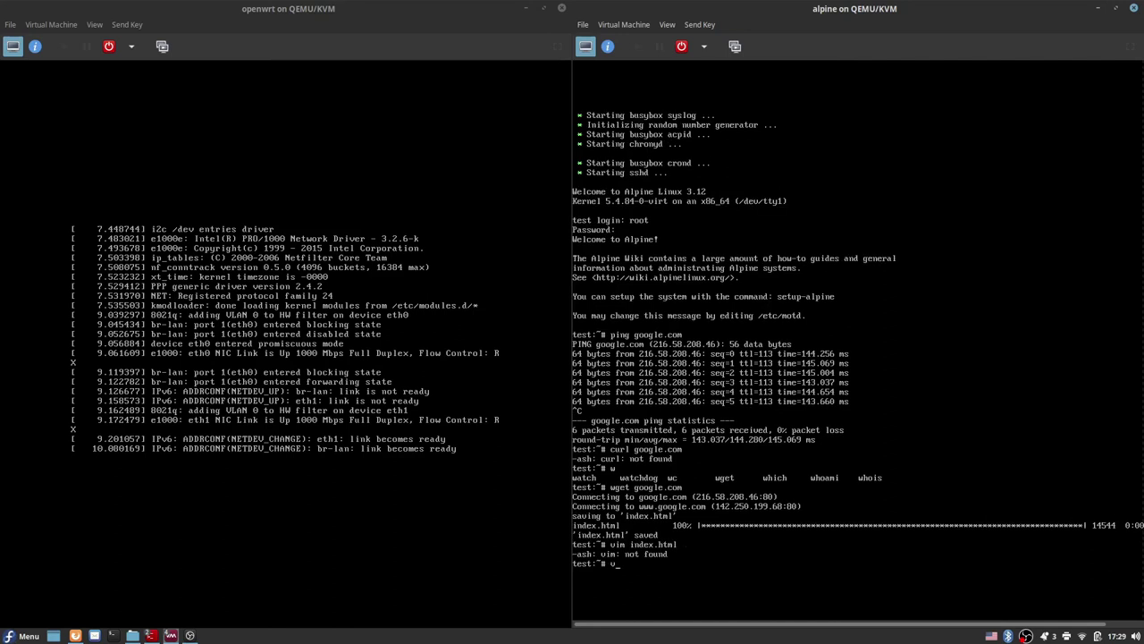
type("vi i")
key("Tab")
key("Return")
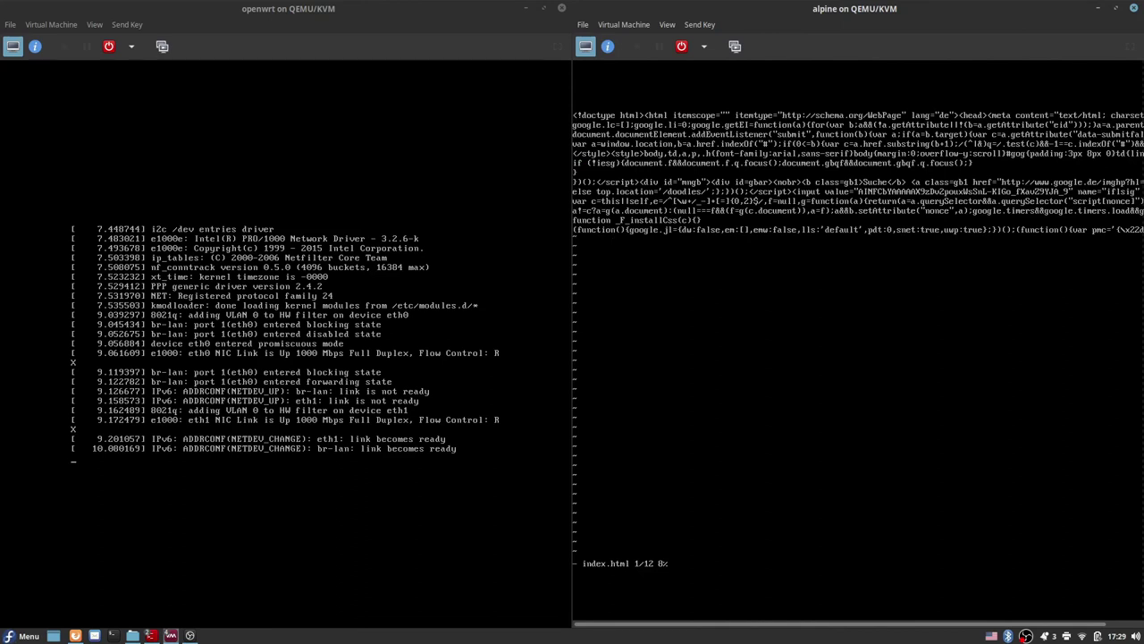
key("Down")
key("Down")
key("Down")
key("Down")
key("Down")
key("Down")
type(":q")
key("Return")
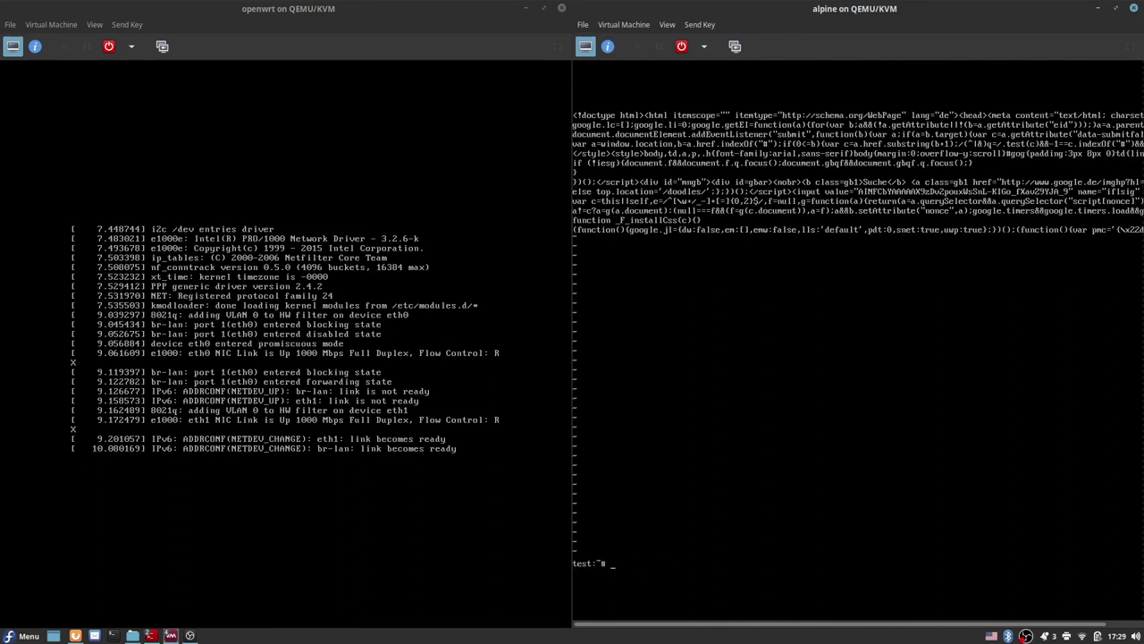